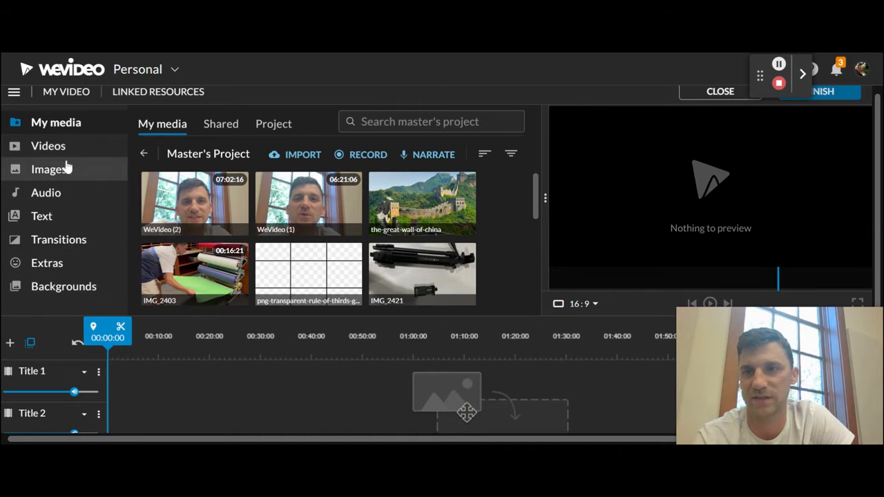
# Browse the text templates and add the Sample text title from the Titles collection to the start of the Title 1 track
pyautogui.click(48, 221)
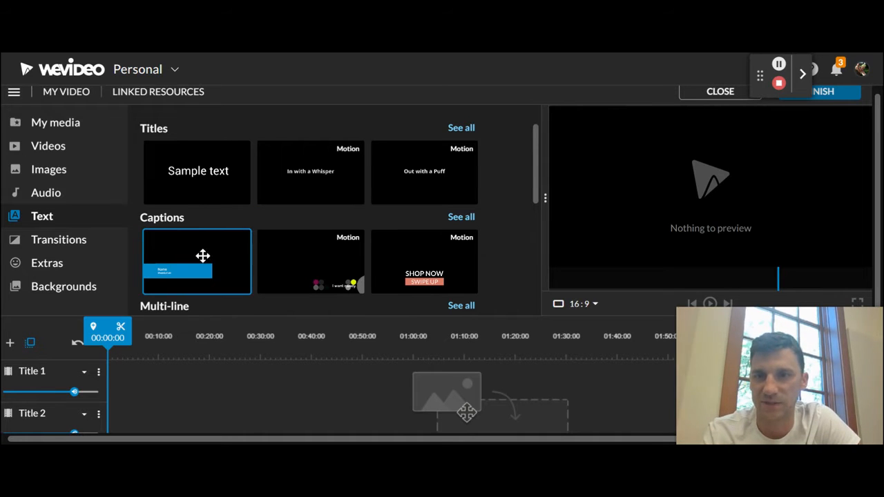
pyautogui.scroll(-2, 197, 257)
pyautogui.scroll(-3, 195, 260)
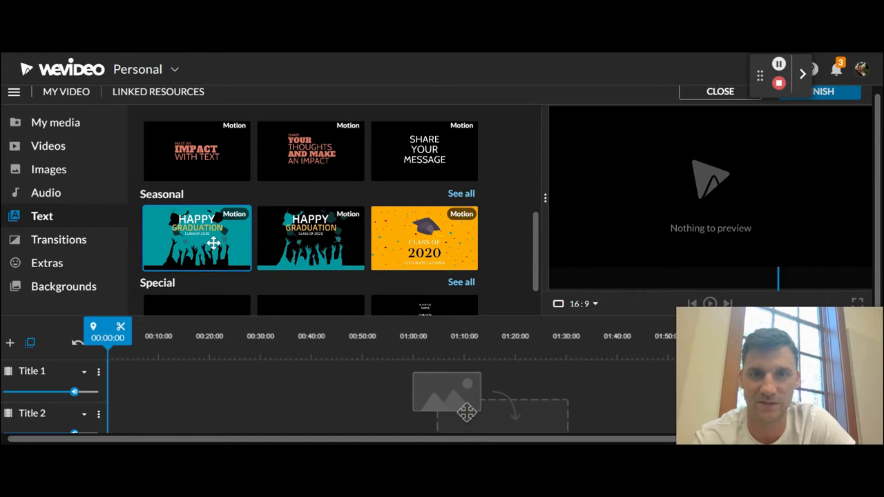
pyautogui.scroll(-1, 214, 243)
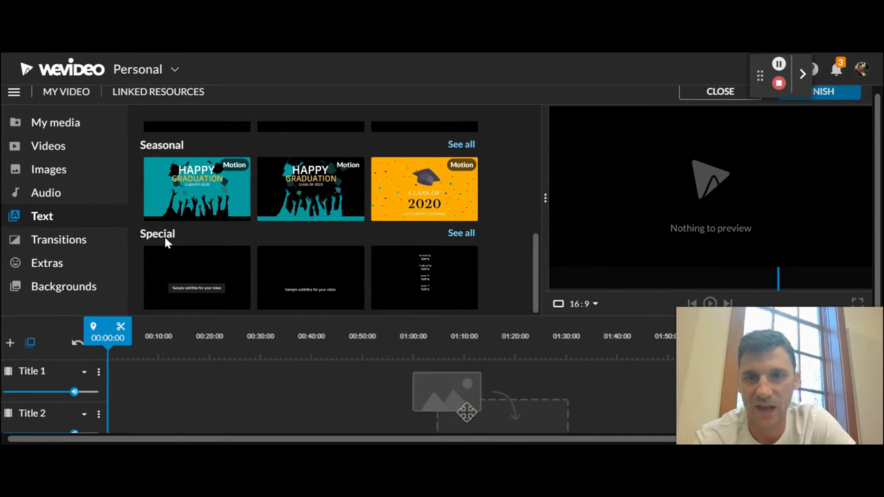
pyautogui.scroll(10, 168, 242)
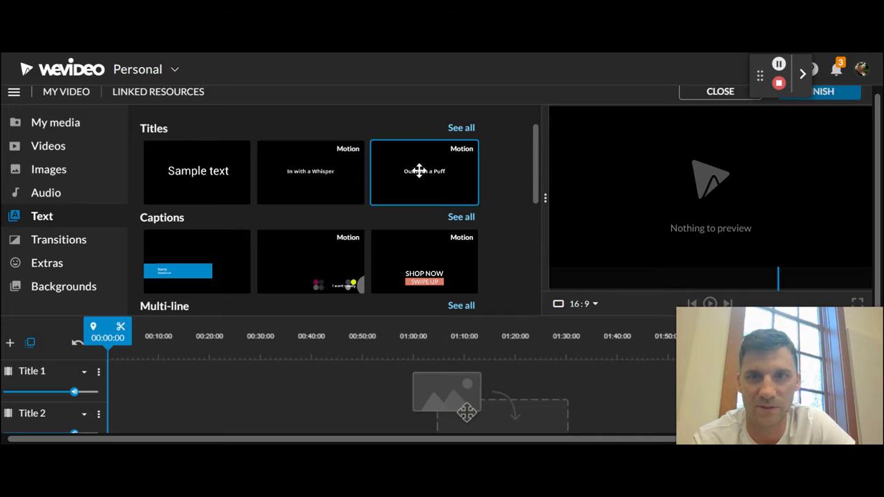
pyautogui.click(467, 129)
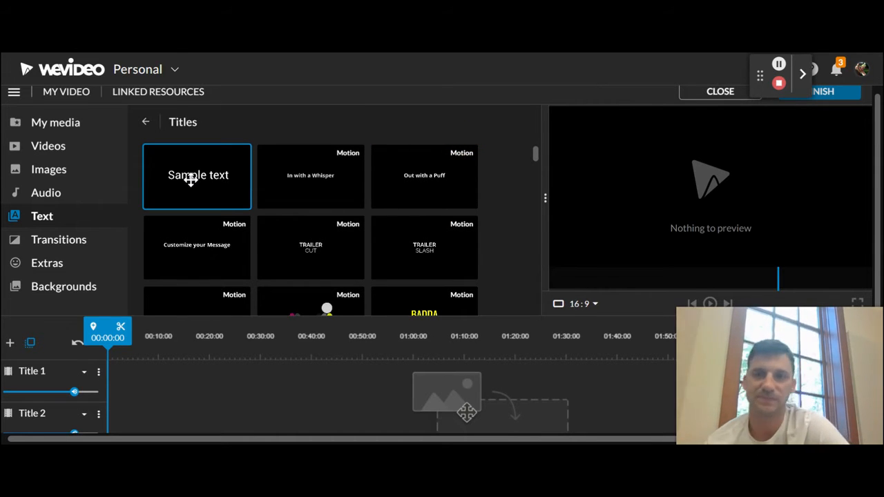
pyautogui.moveTo(191, 179); pyautogui.dragTo(140, 374)
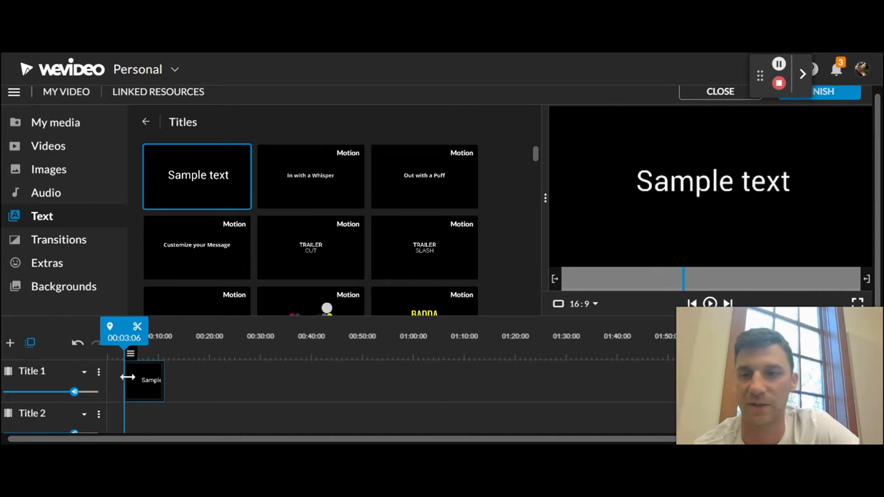
pyautogui.moveTo(138, 380); pyautogui.dragTo(117, 378)
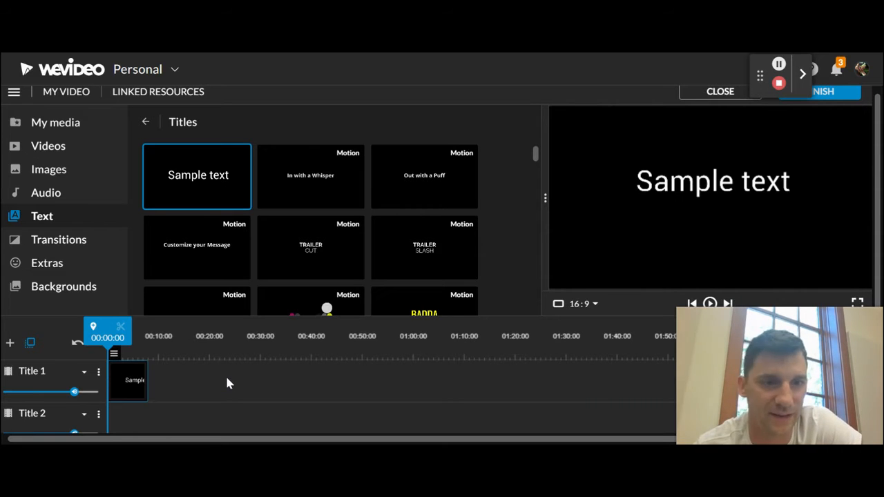
# Open the title clip for editing and replace its sample text with the creator's name followed by "First Video"
pyautogui.doubleClick(132, 380)
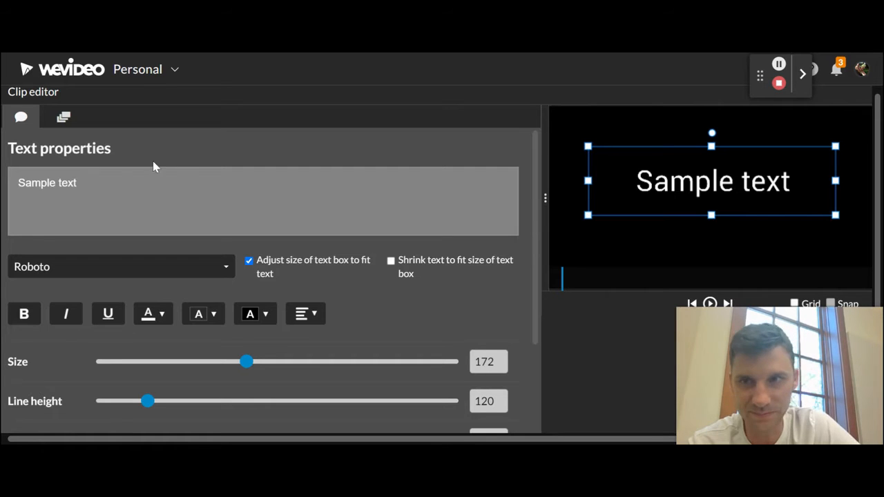
pyautogui.tripleClick(65, 185)
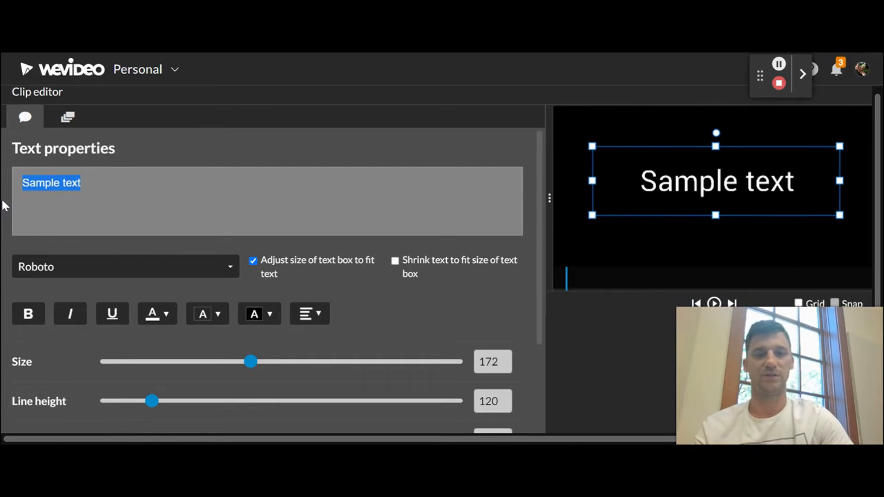
pyautogui.press('BackSpace')
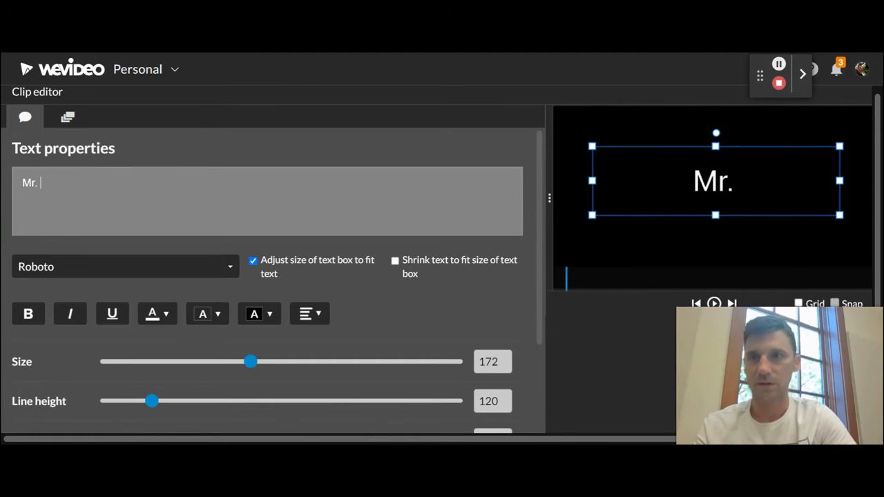
pyautogui.write("Mr. Ferguson's ")
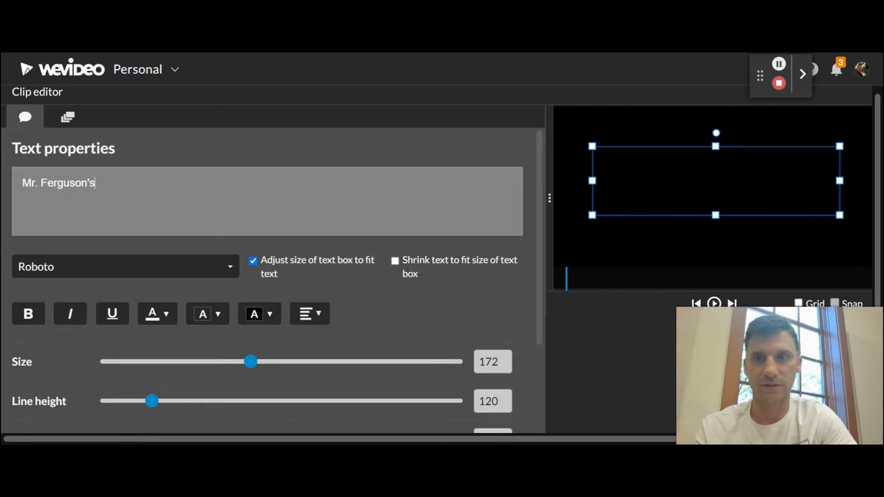
pyautogui.write('First ')
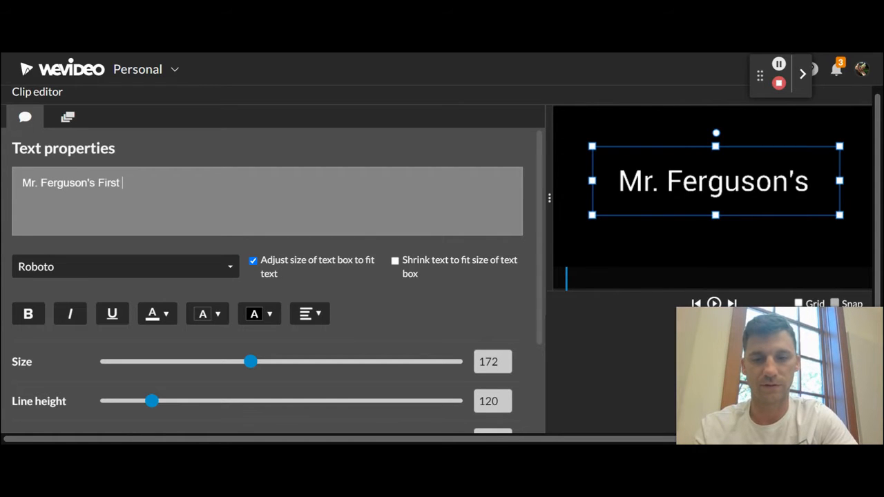
pyautogui.write('Video')
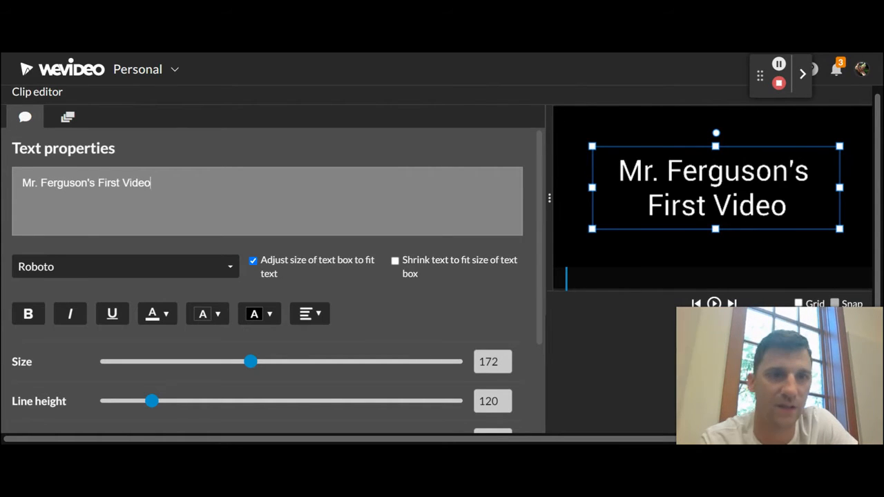
# Set the title's font to Bangers and its text size to 122
pyautogui.click(231, 271)
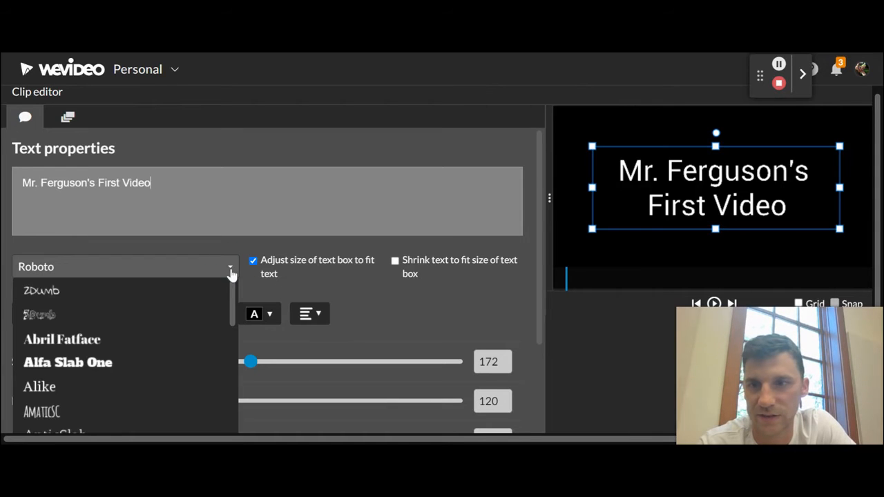
pyautogui.scroll(-5, 122, 356)
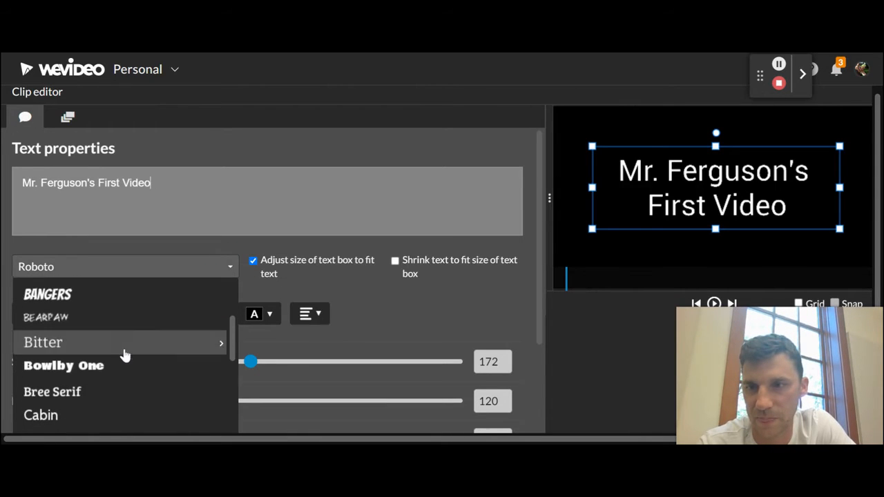
pyautogui.click(58, 293)
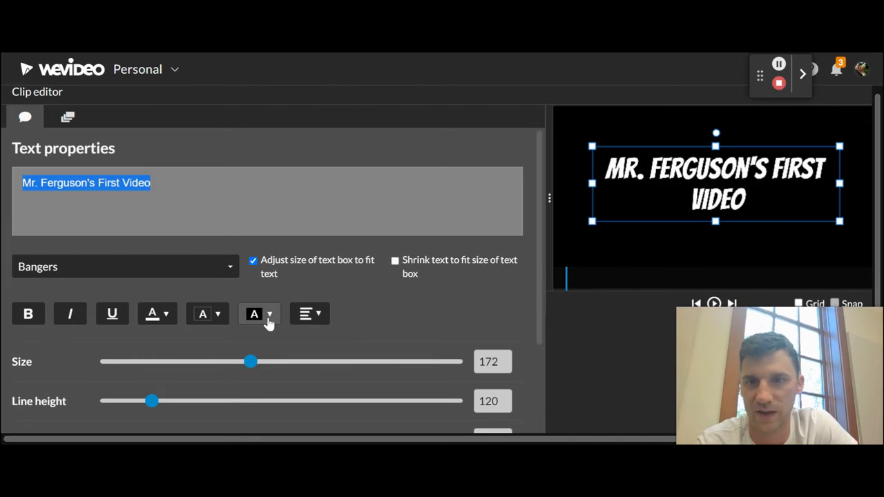
pyautogui.scroll(-3, 177, 345)
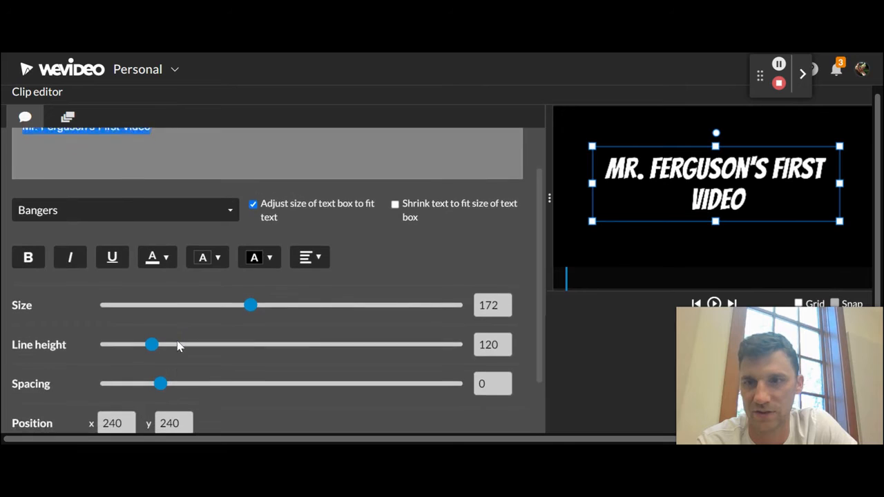
pyautogui.moveTo(251, 257); pyautogui.dragTo(205, 263)
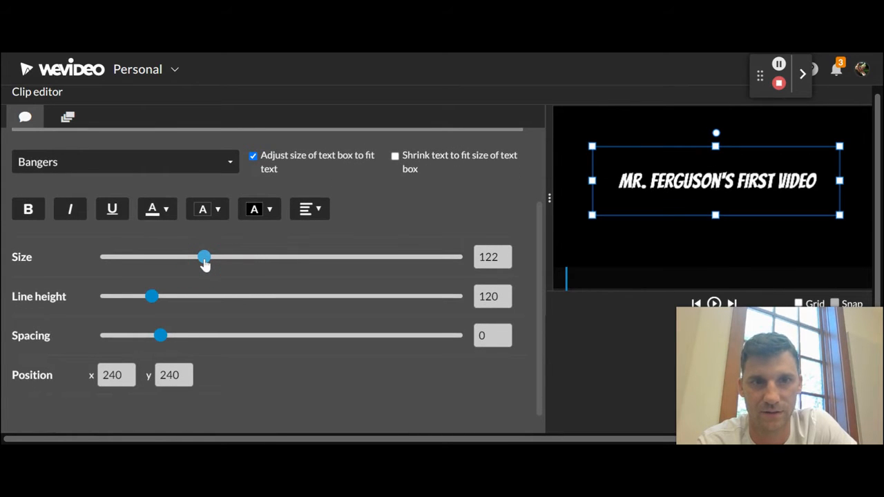
# Enlarge the title's text box by extending its lower-left corner outward, and save the changes to the clip
pyautogui.moveTo(592, 215); pyautogui.dragTo(571, 241)
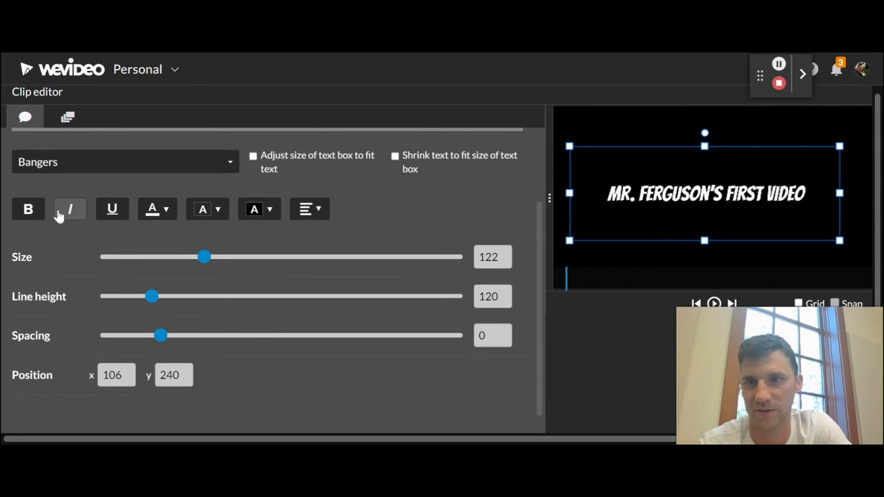
pyautogui.scroll(1, 277, 228)
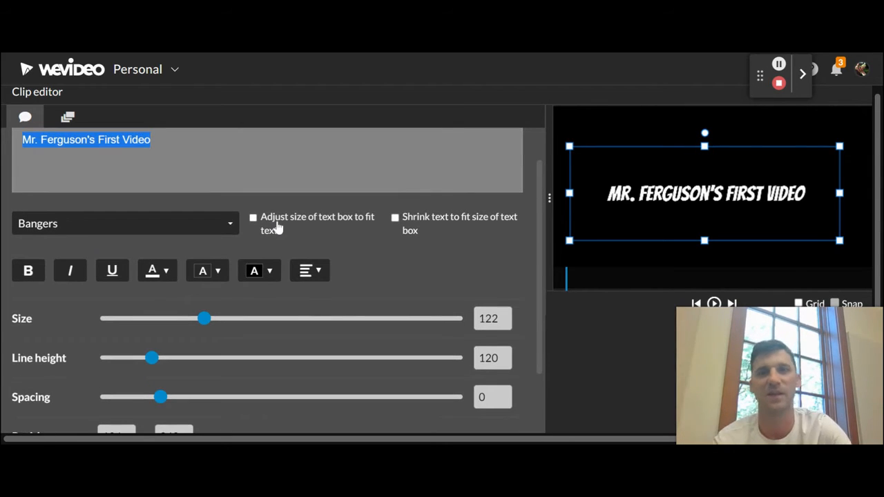
pyautogui.scroll(1, 277, 228)
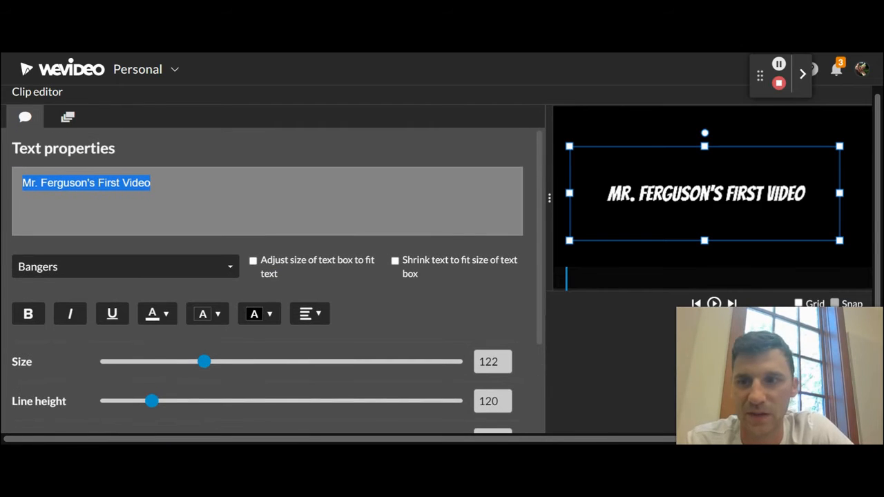
pyautogui.scroll(-3, 277, 277)
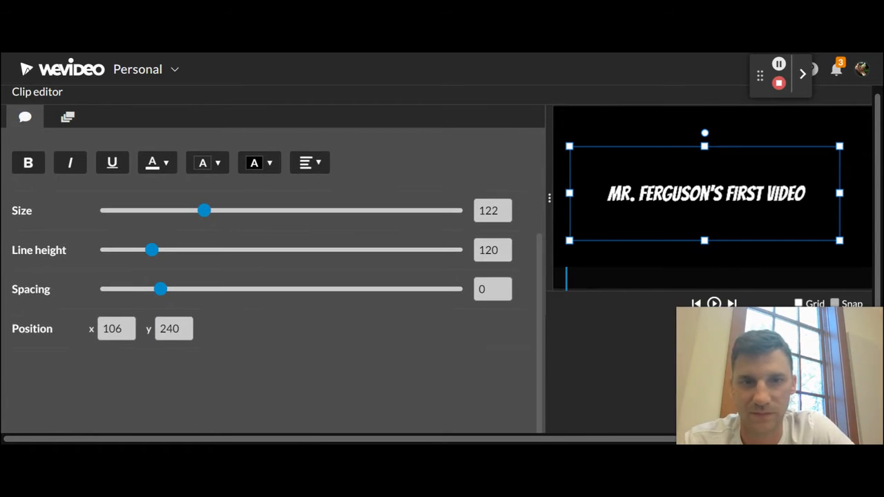
pyautogui.scroll(-1, 460, 374)
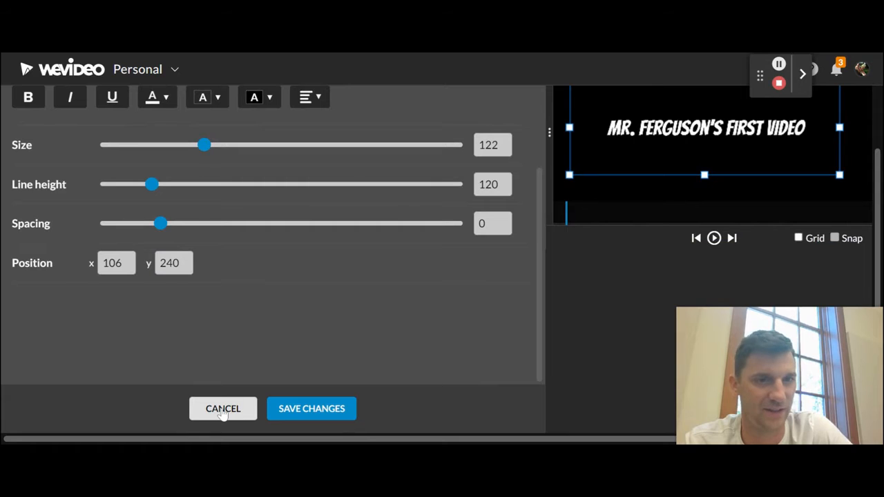
pyautogui.click(312, 410)
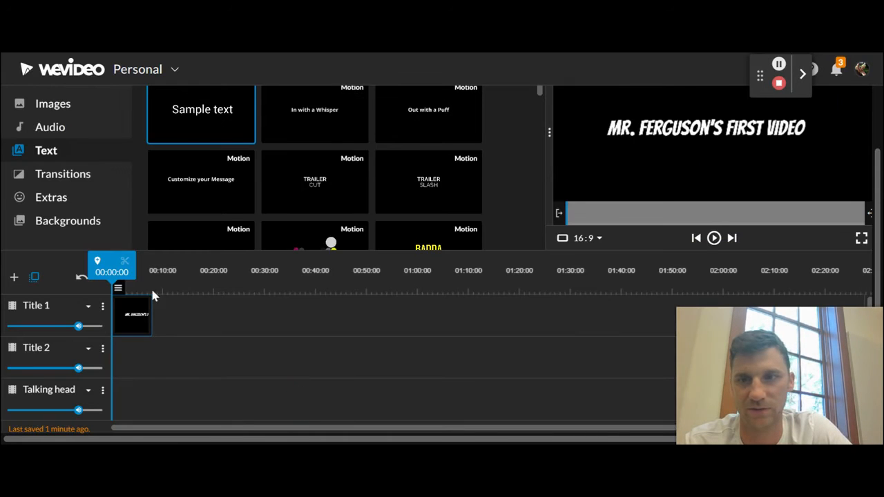
# Trim the end of the title clip on the Title 1 track to 00:04:08 and play it from the beginning
pyautogui.moveTo(115, 265); pyautogui.dragTo(101, 264)
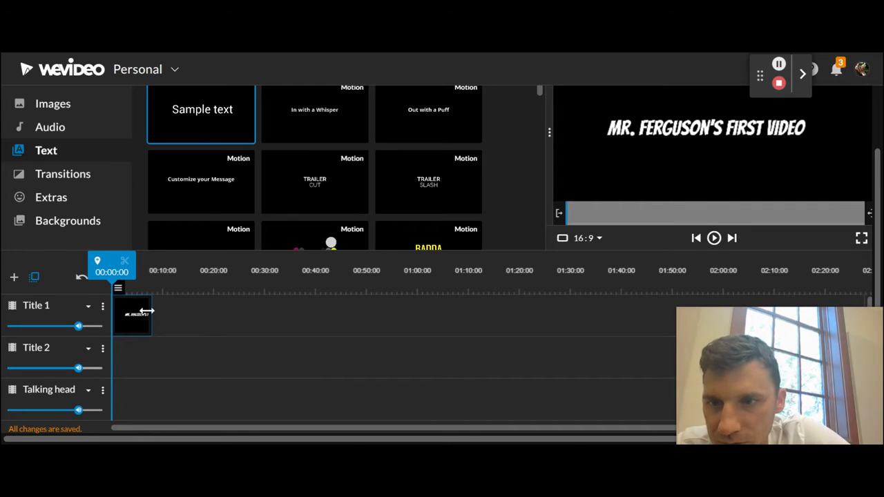
pyautogui.click(147, 311)
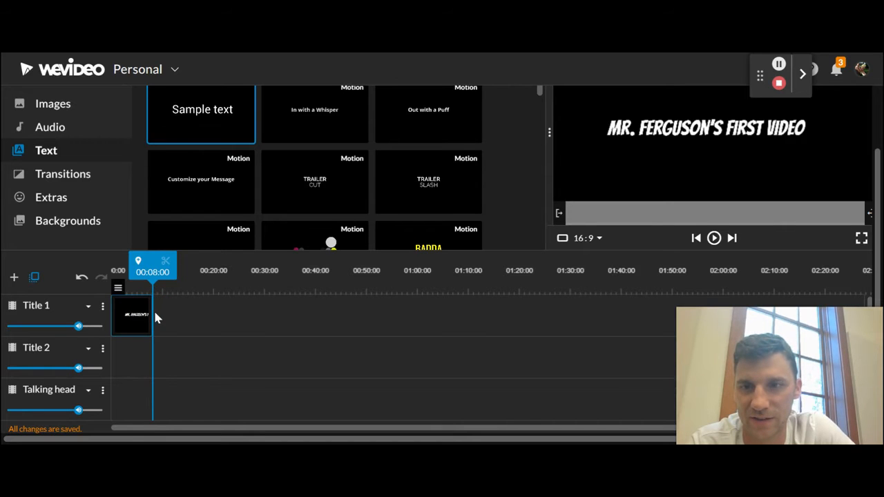
pyautogui.moveTo(150, 312); pyautogui.dragTo(132, 306)
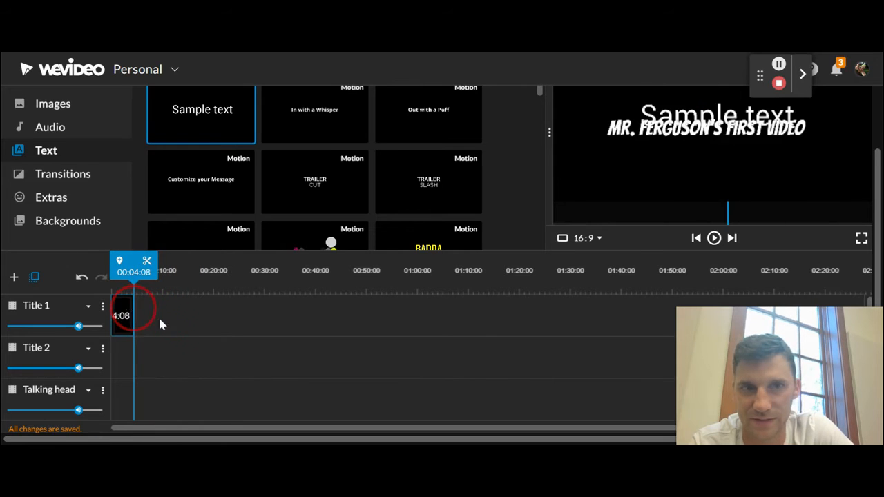
pyautogui.scroll(1, 198, 332)
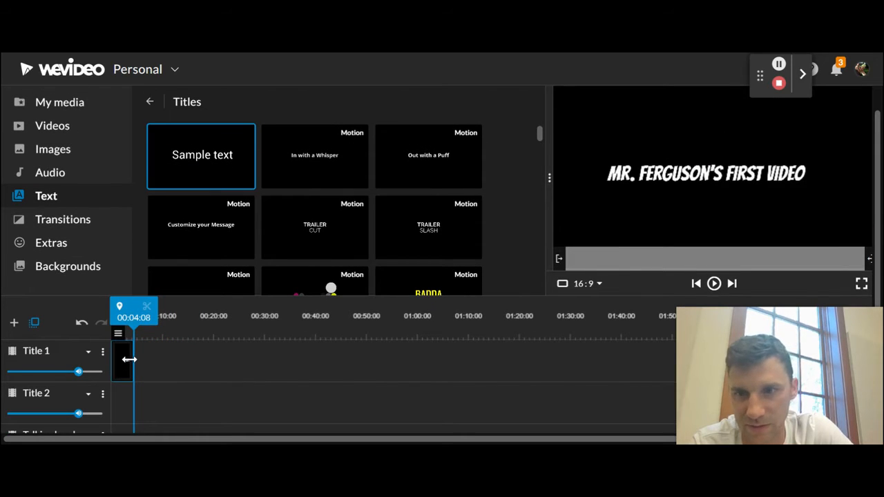
pyautogui.moveTo(130, 311); pyautogui.dragTo(110, 315)
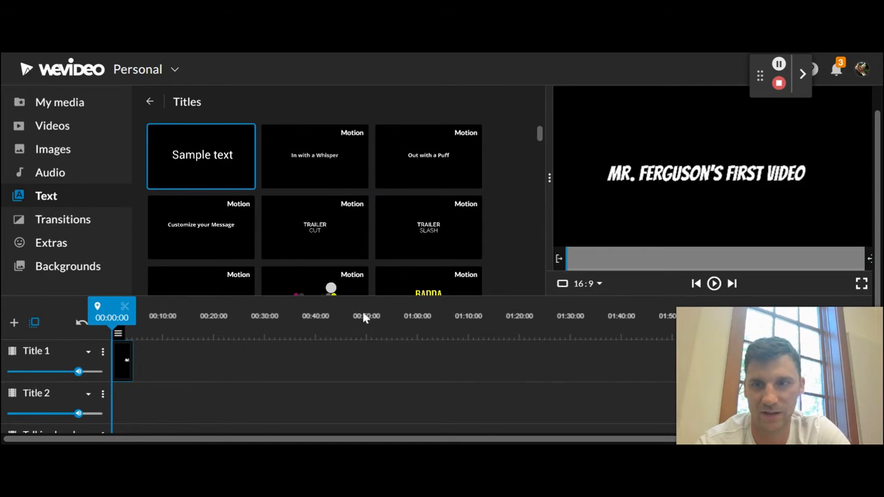
pyautogui.click(714, 285)
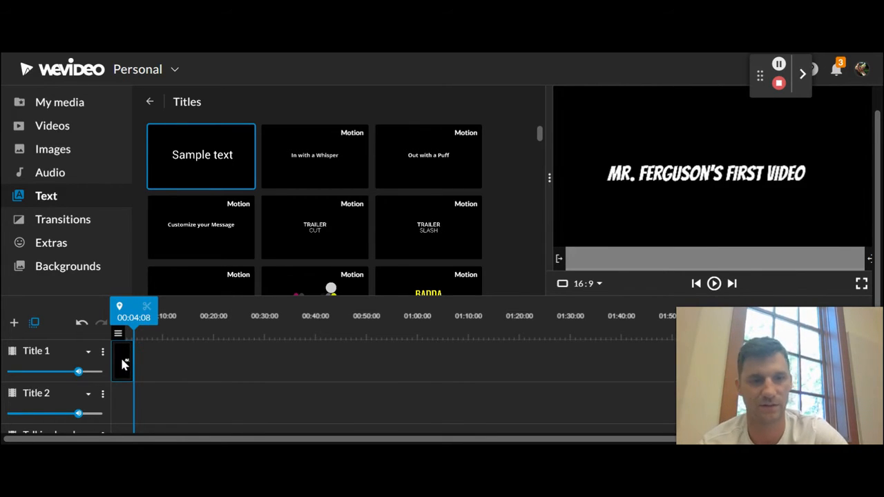
# Delete the title clip from the timeline and preview the In with a Whisper, Out with a Puff, Customize your Message and Trailer Cut motion titles
pyautogui.press('Delete')
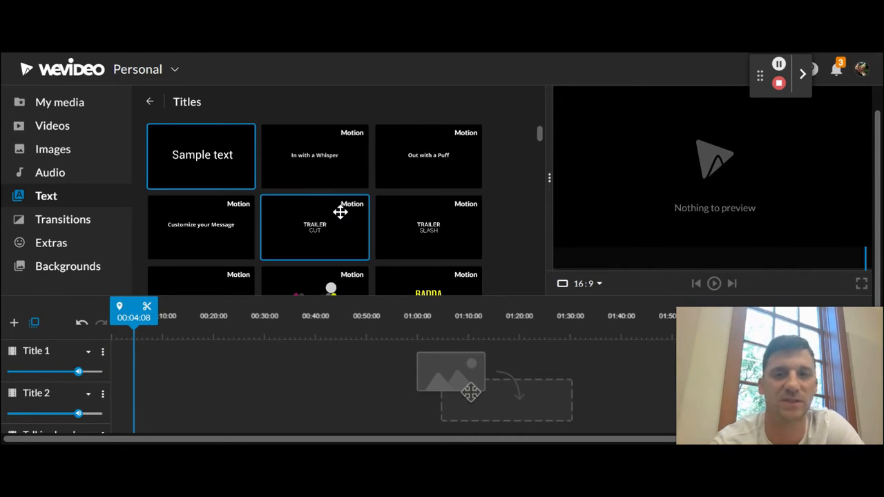
pyautogui.click(312, 163)
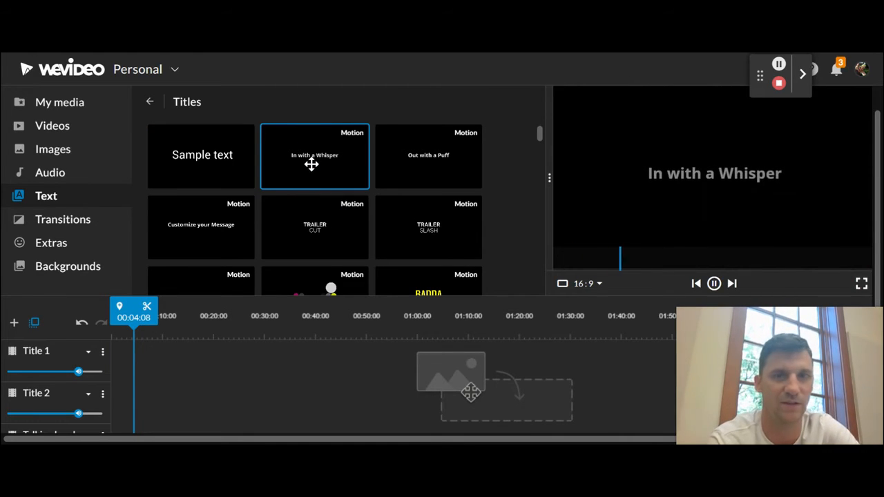
pyautogui.click(401, 160)
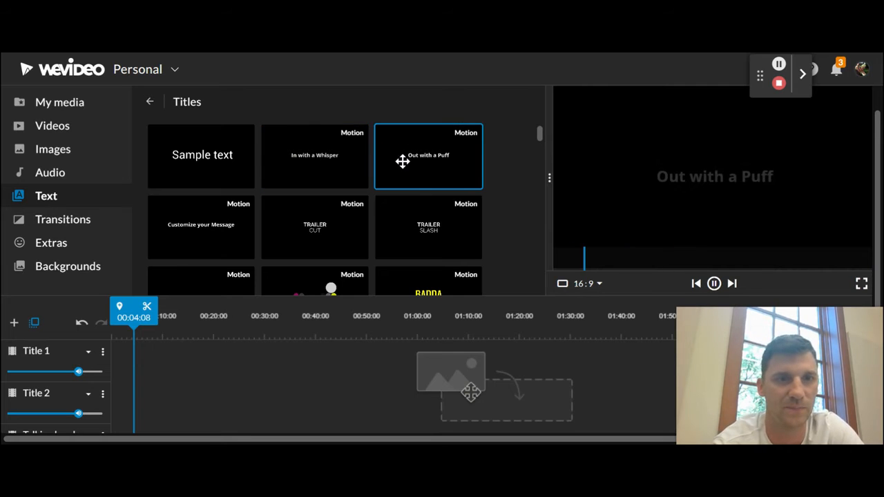
pyautogui.click(193, 229)
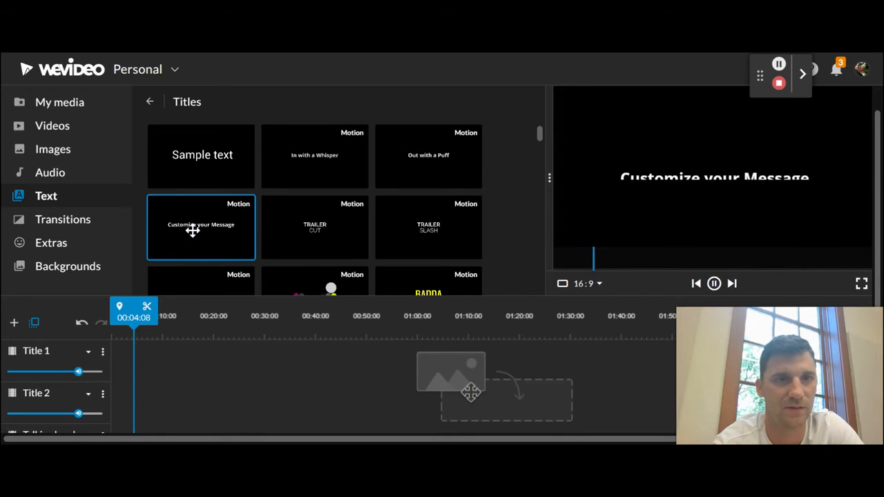
pyautogui.click(278, 214)
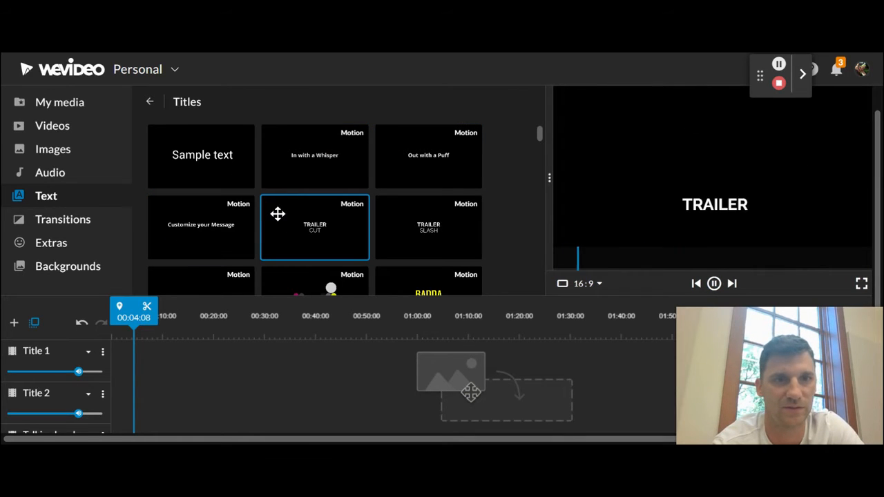
# Preview the Trailer Slash motion title and the blue-and-white arrow title with the word WITH
pyautogui.click(426, 224)
pyautogui.scroll(-1, 426, 229)
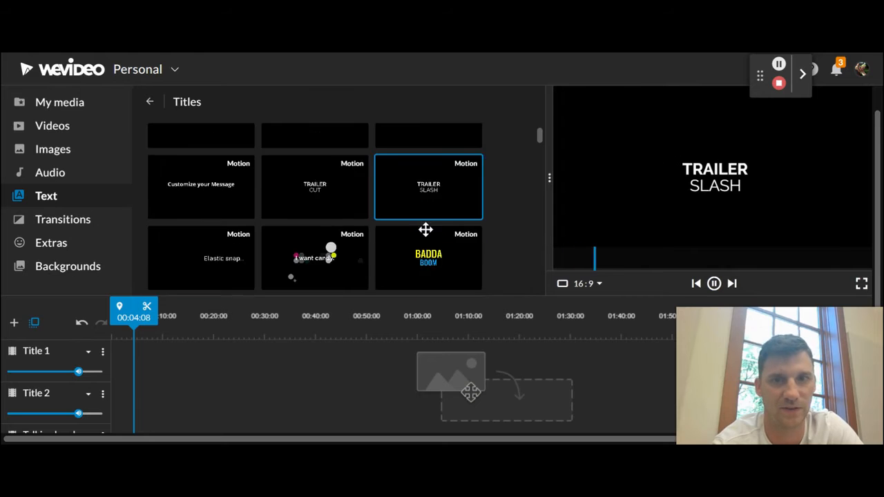
pyautogui.scroll(-5, 426, 229)
pyautogui.scroll(-4, 426, 208)
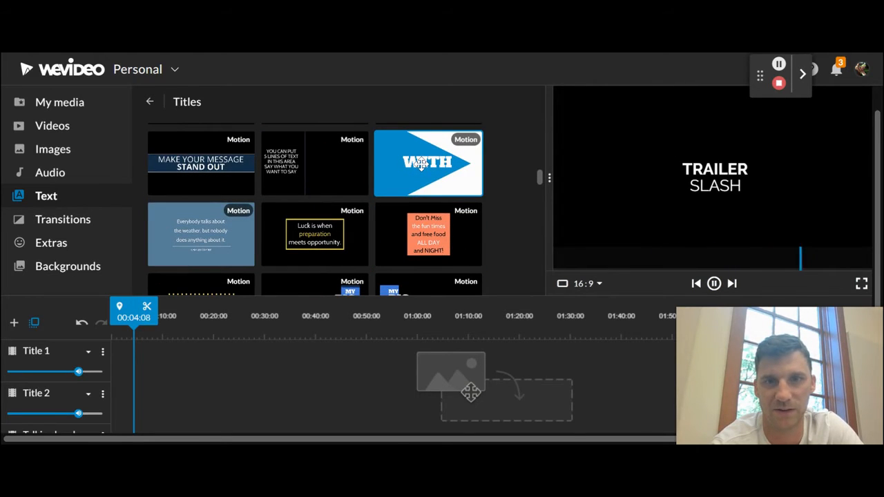
pyautogui.click(421, 163)
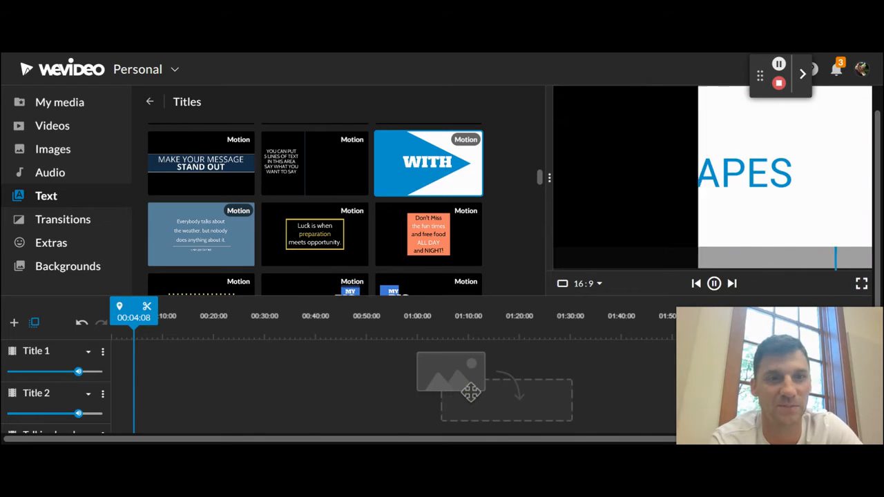
# Add the blue-and-white shapes motion title to the start of the Title 1 track and set its first text line to Hello
pyautogui.moveTo(308, 284); pyautogui.dragTo(116, 357)
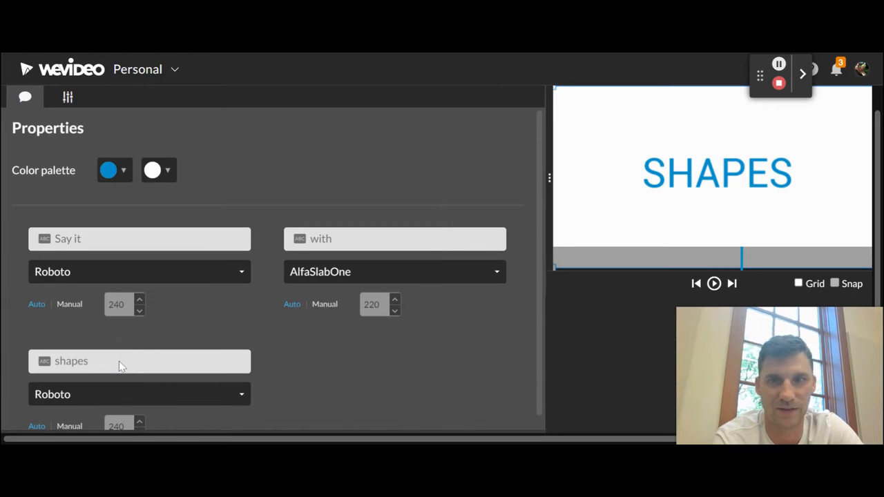
pyautogui.click(97, 239)
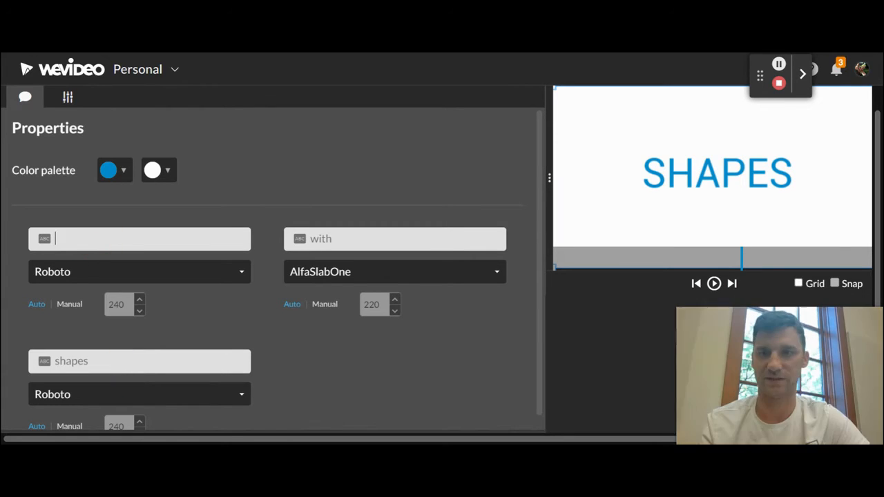
pyautogui.write('HE')
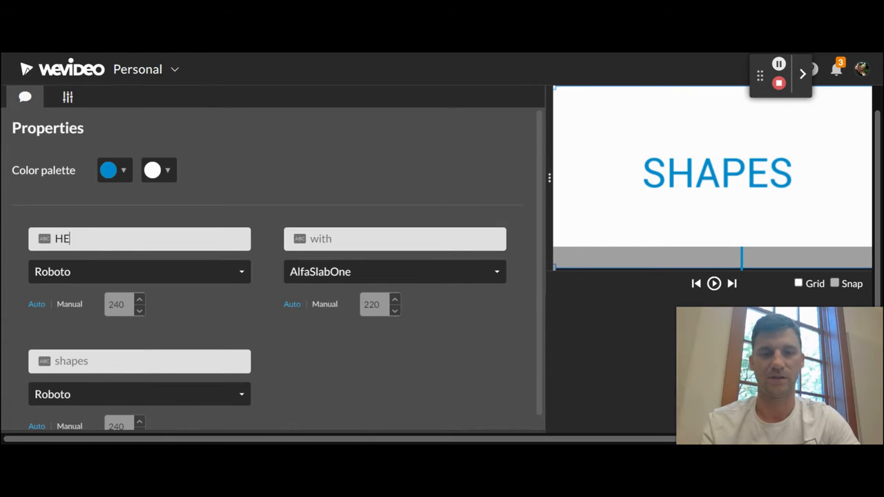
pyautogui.write('llo')
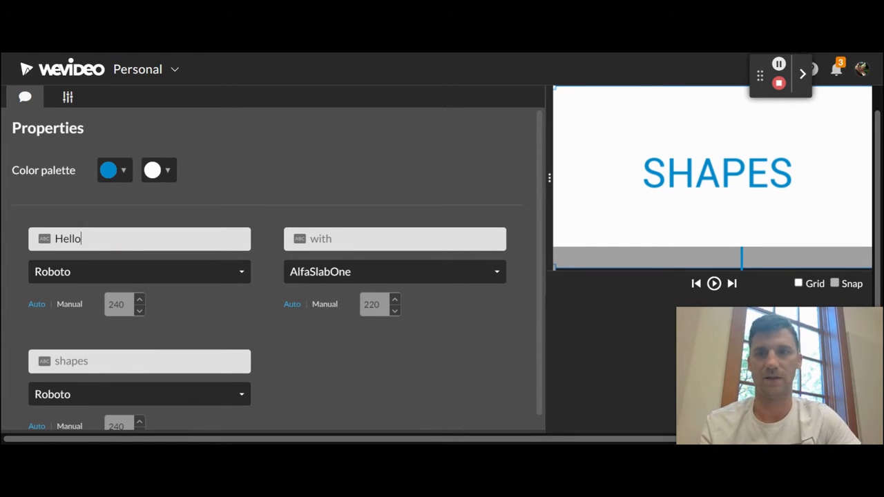
# Set the title's second text line to With and its third to the teacher's name, and save the changes to the clip
pyautogui.click(348, 235)
pyautogui.write('With')
pyautogui.press('BackSpace')
pyautogui.press('BackSpace')
pyautogui.press('BackSpace')
pyautogui.write('ith')
pyautogui.click(126, 365)
pyautogui.write('Mr. Ferguson')
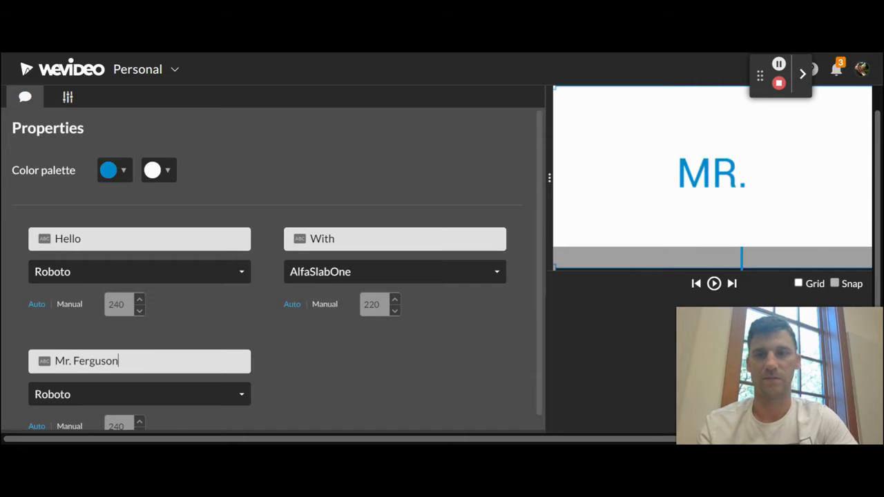
pyautogui.scroll(-2, 359, 353)
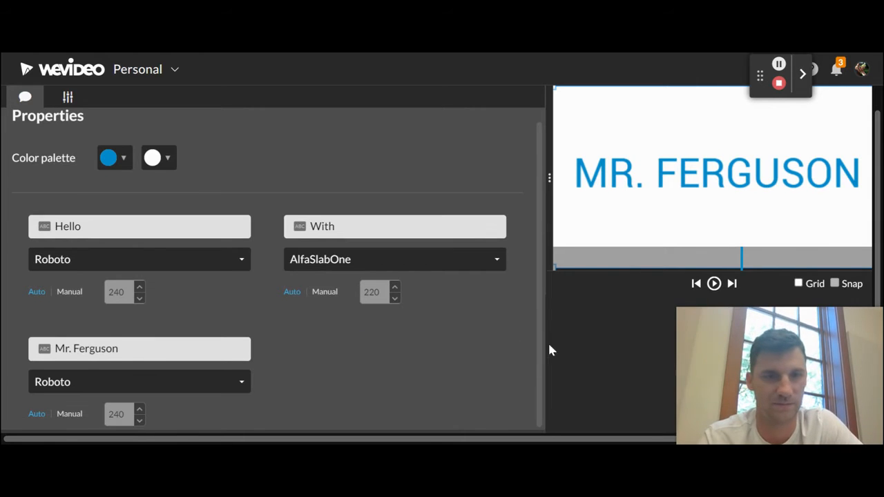
pyautogui.scroll(-2, 605, 360)
pyautogui.click(316, 415)
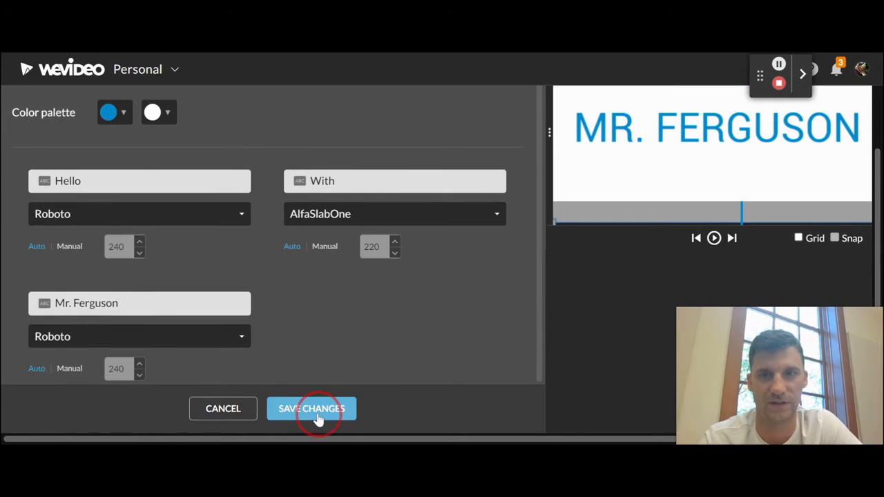
# Play the customized shapes title from the beginning and delete its clip from the Title 1 track
pyautogui.moveTo(126, 266); pyautogui.dragTo(98, 260)
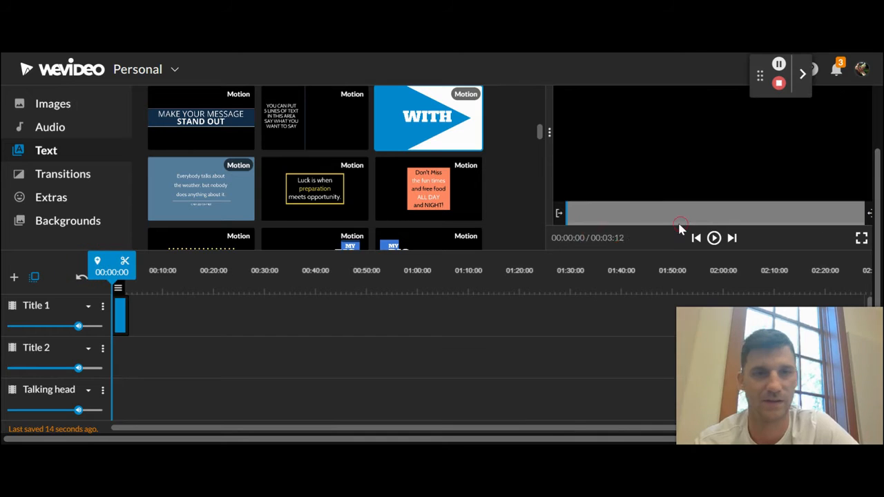
pyautogui.click(715, 238)
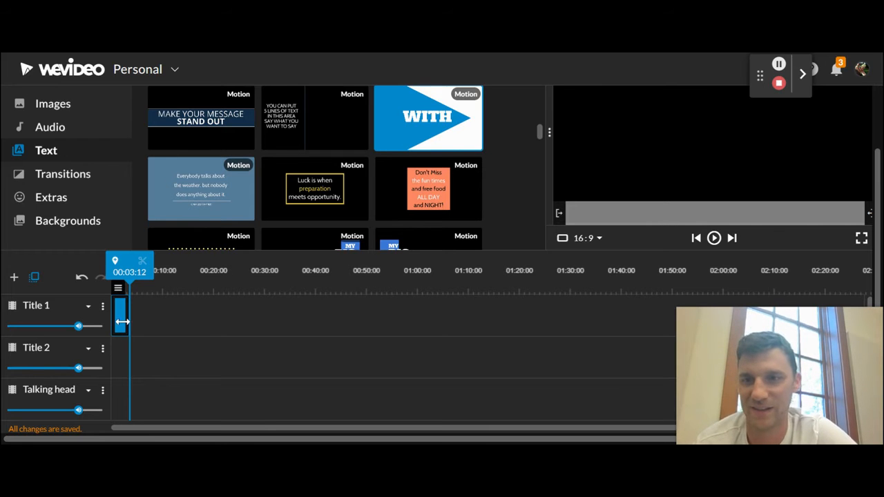
pyautogui.press('Delete')
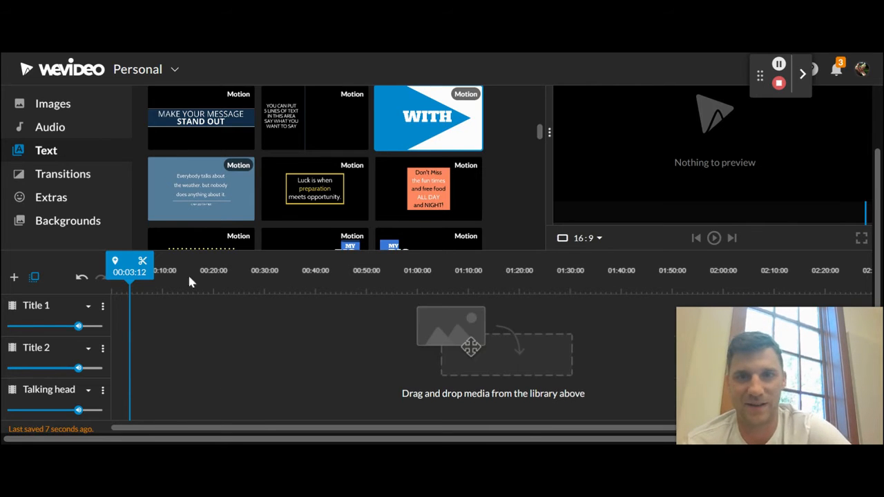
# Browse the collection of motion title templates for a simple one-line text design
pyautogui.scroll(-10, 365, 194)
pyautogui.scroll(5, 366, 196)
pyautogui.scroll(1, 366, 196)
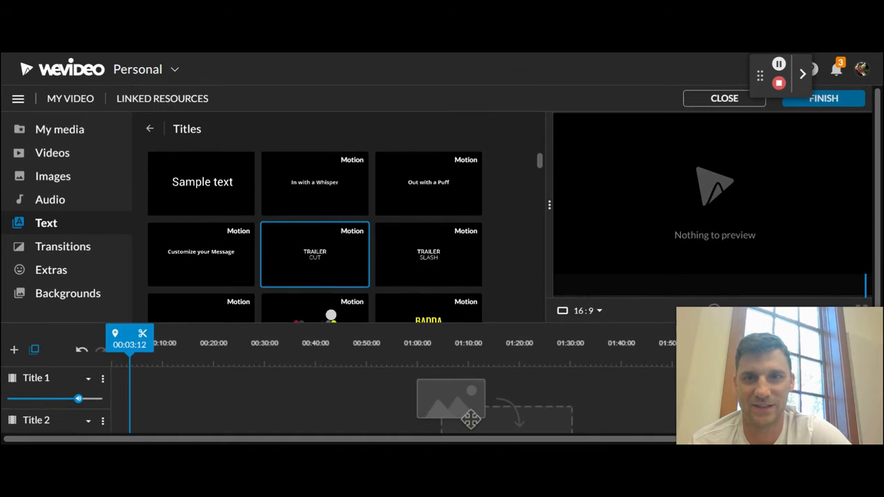
pyautogui.scroll(-1, 365, 201)
pyautogui.scroll(-10, 405, 228)
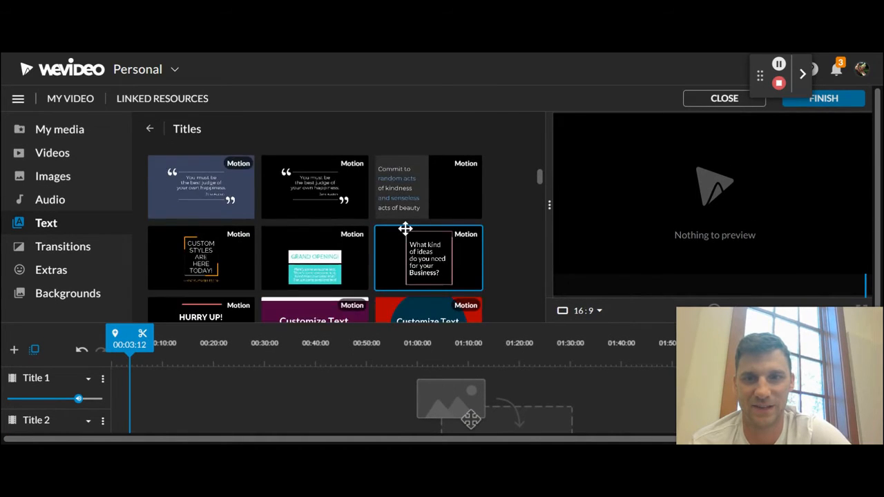
pyautogui.scroll(-5, 345, 235)
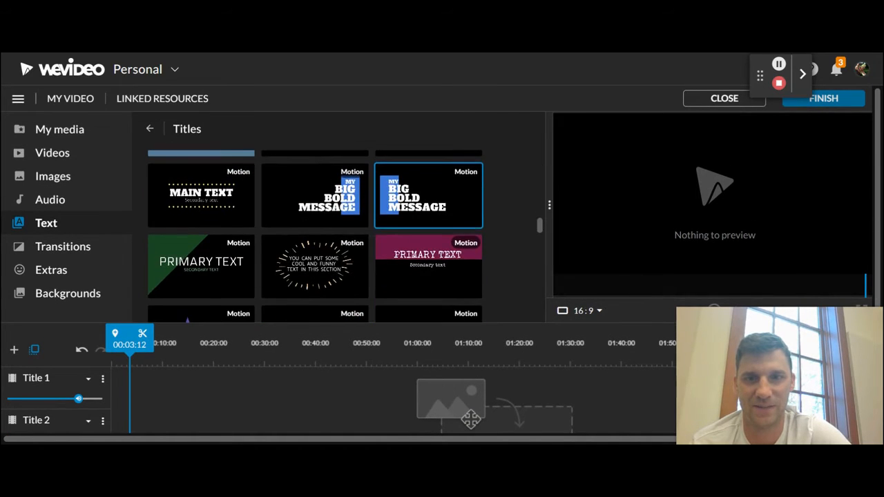
pyautogui.scroll(-3, 345, 235)
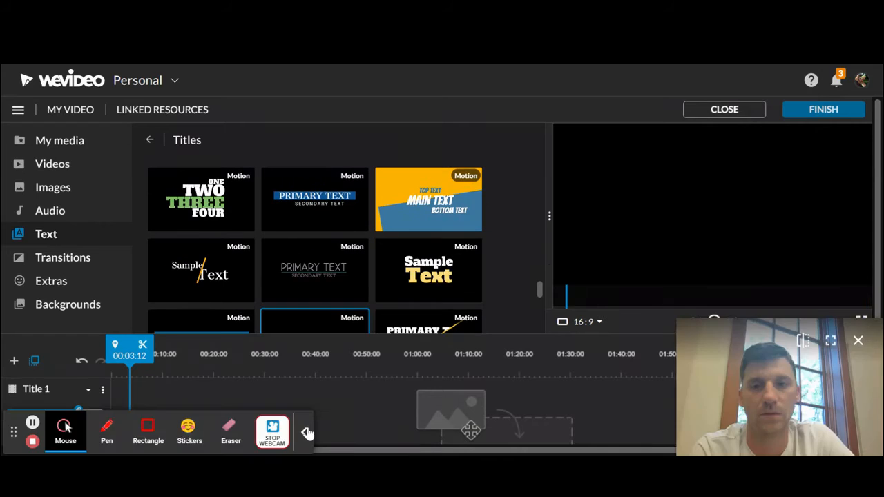
pyautogui.scroll(-3, 462, 263)
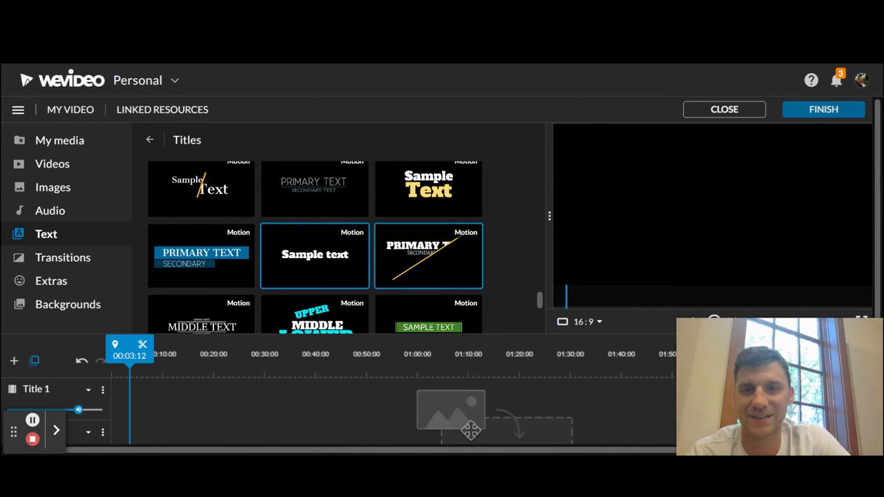
# Preview the one-line bold Sample text motion title and add it to the start of the Title 1 track
pyautogui.click(320, 256)
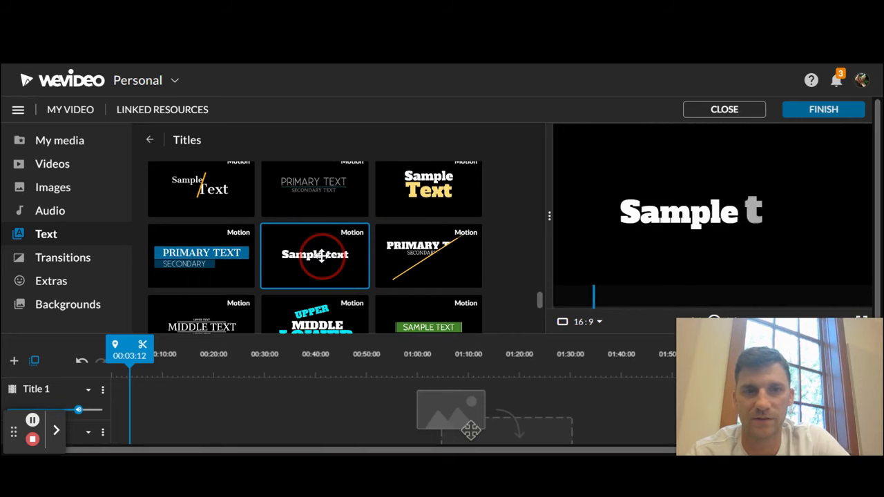
pyautogui.moveTo(315, 256); pyautogui.dragTo(123, 390)
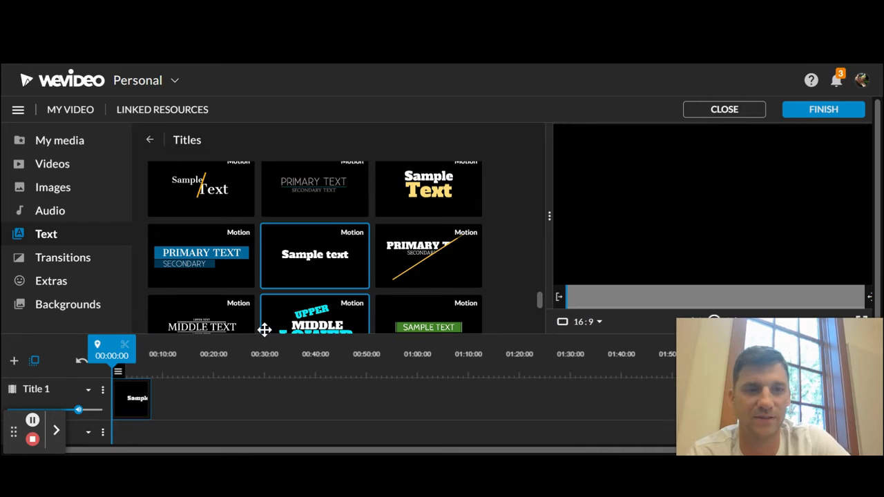
pyautogui.scroll(-1, 265, 329)
pyautogui.scroll(1, 264, 329)
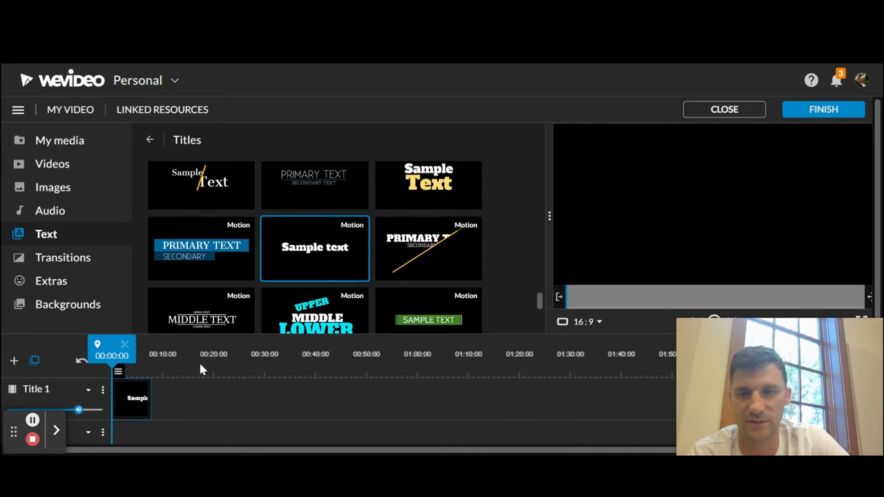
# Open the new title clip in the clip editor and set its text to Sample Text
pyautogui.doubleClick(137, 399)
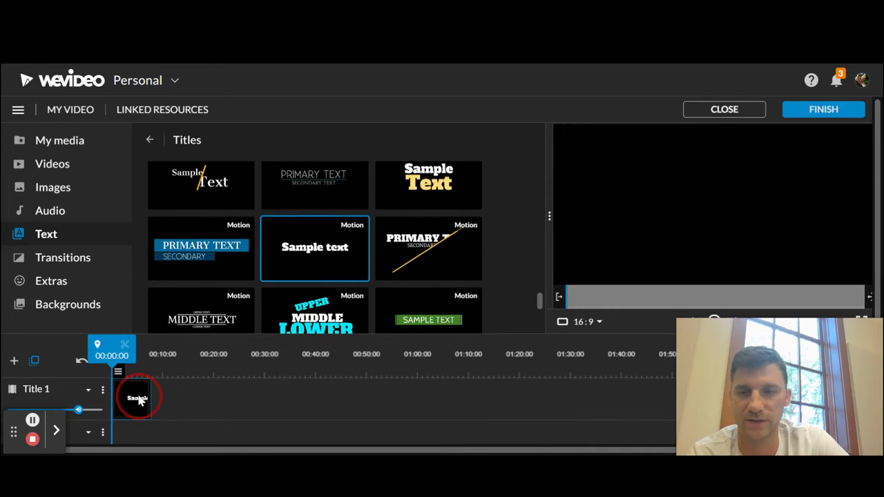
pyautogui.click(143, 277)
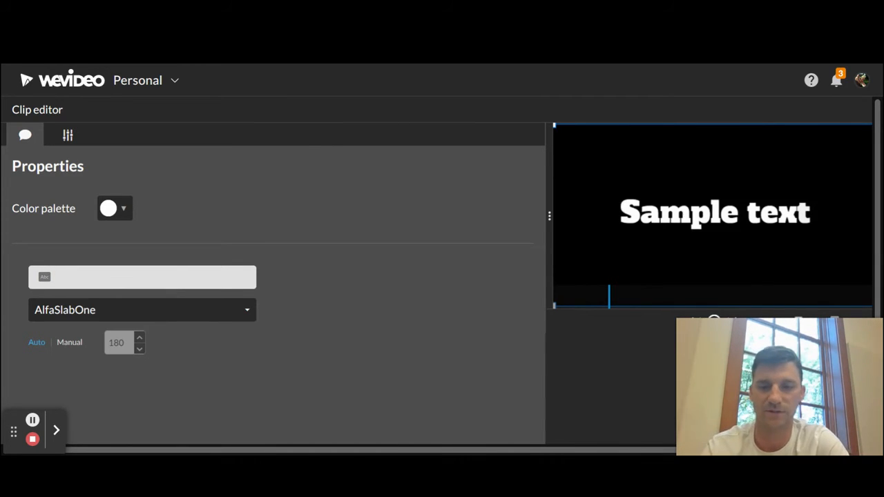
pyautogui.write('SA')
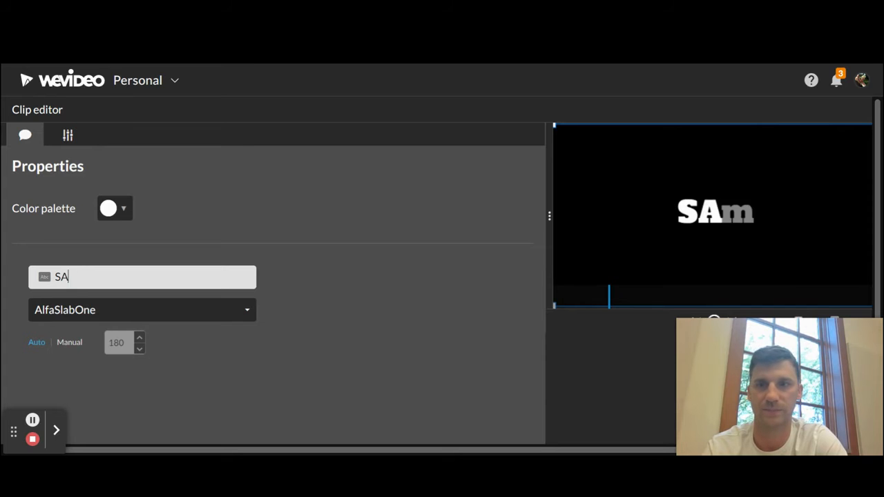
pyautogui.write('mSample Text')
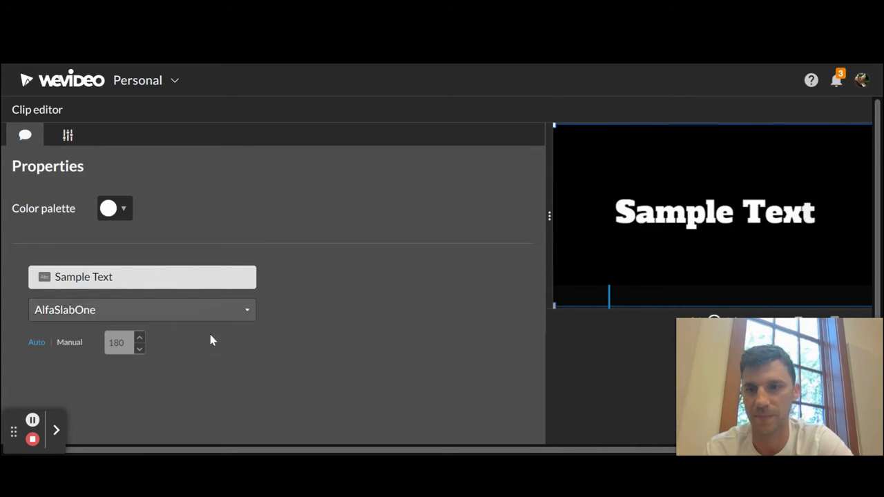
# Extend the title's text with the word for, the teacher's name in the possessive and the word class
pyautogui.scroll(-1, 276, 349)
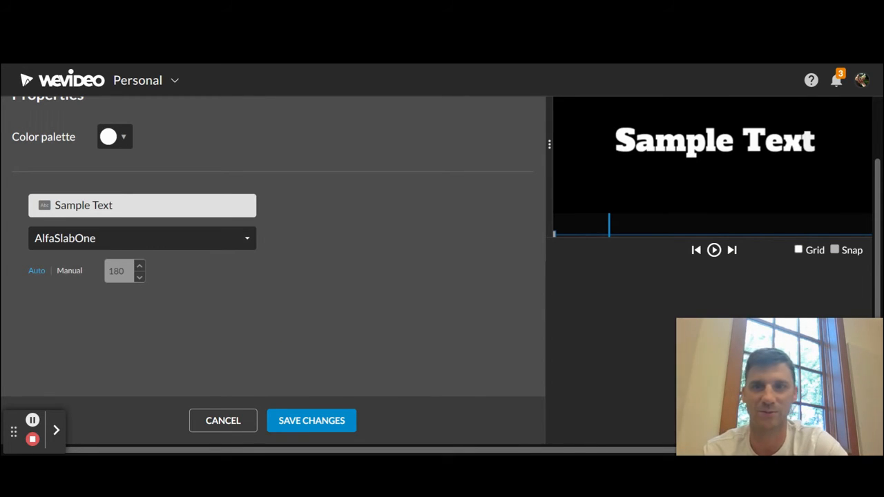
pyautogui.scroll(1, 277, 311)
pyautogui.write('for')
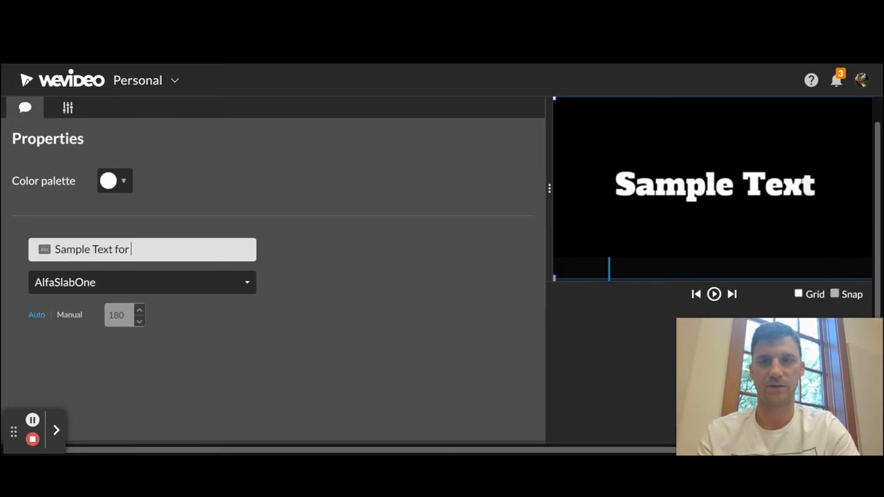
pyautogui.write(' Mr. Fer')
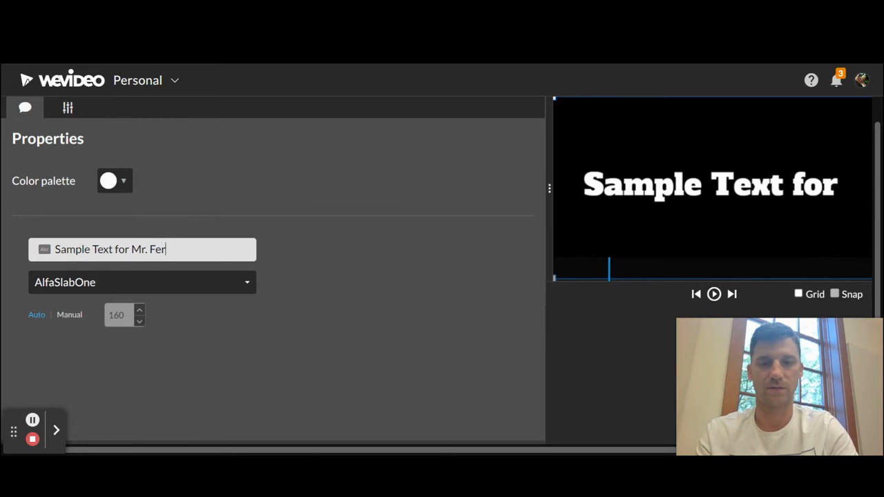
pyautogui.write('guson')
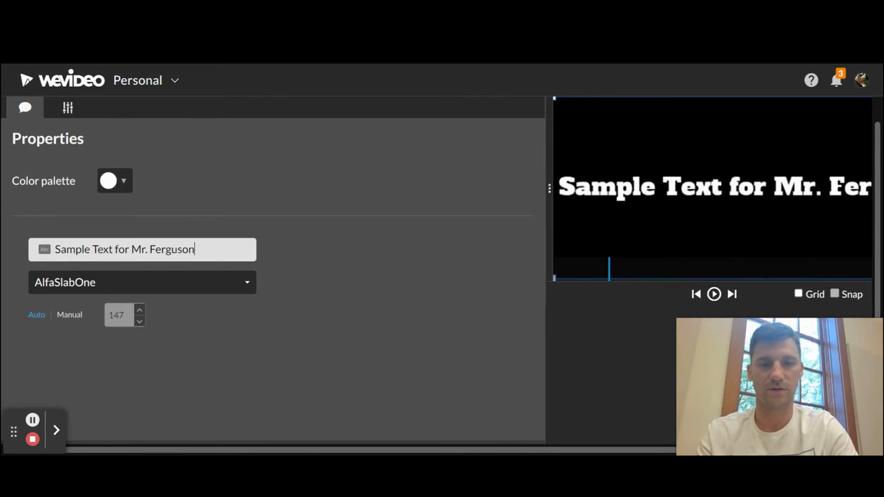
pyautogui.write("'s class")
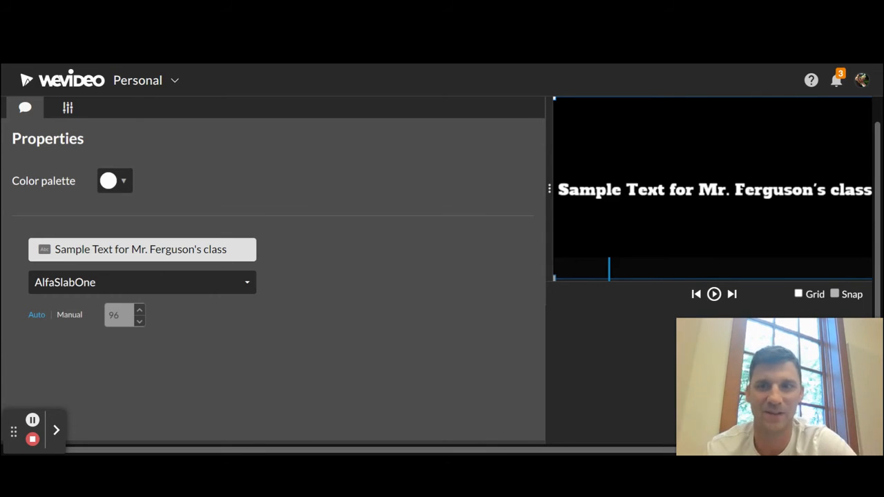
# Shorten the title's text to Sample Text and save the changes to the clip
pyautogui.moveTo(228, 249); pyautogui.dragTo(114, 253)
pyautogui.press('BackSpace')
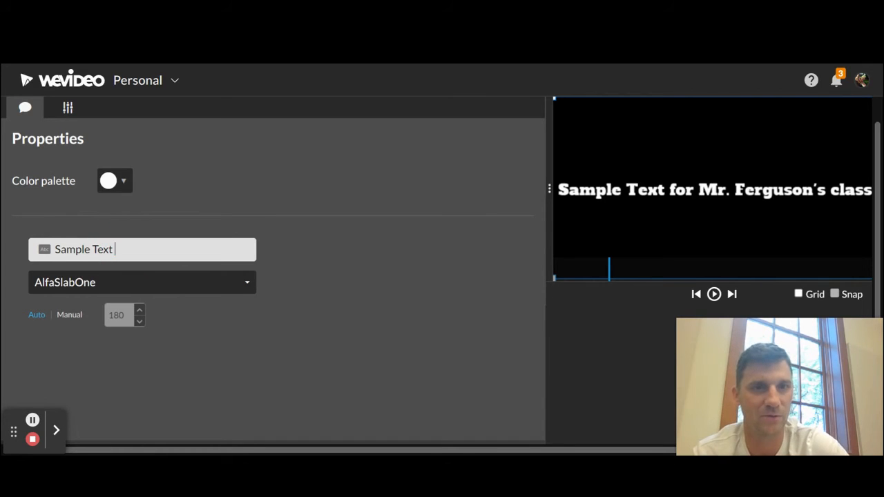
pyautogui.scroll(-1, 256, 365)
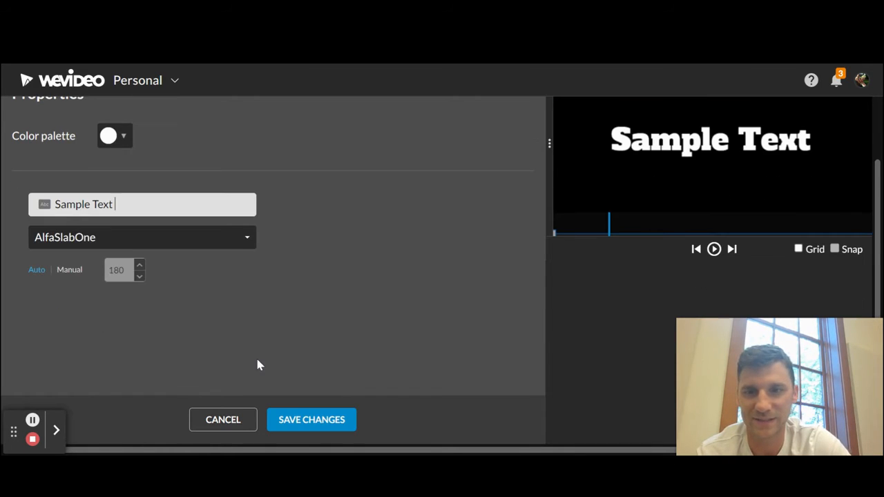
pyautogui.click(302, 421)
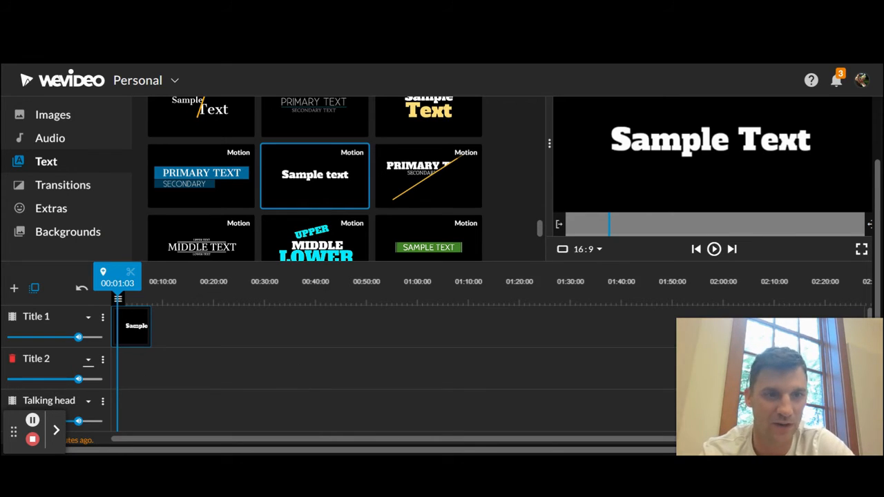
# Add the one-line Sample text motion title to the start of Title 2 and set its text to For, the teacher's name in the possessive and Class
pyautogui.moveTo(336, 184); pyautogui.dragTo(125, 373)
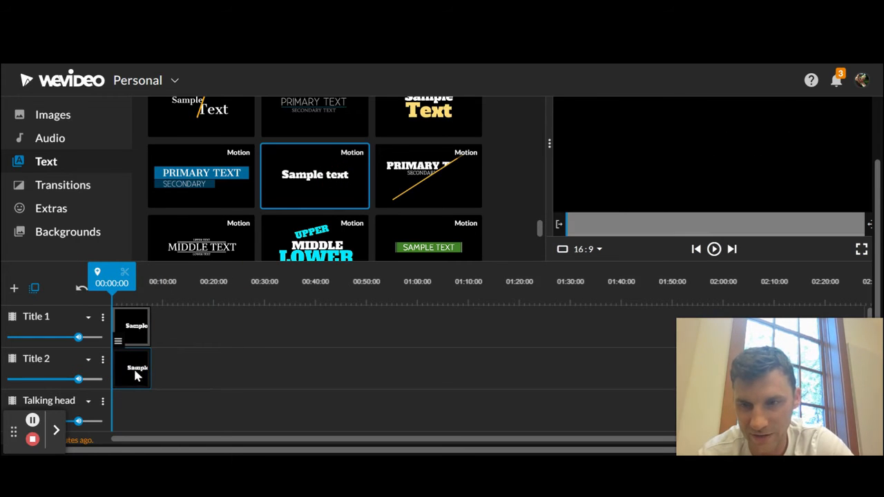
pyautogui.doubleClick(142, 369)
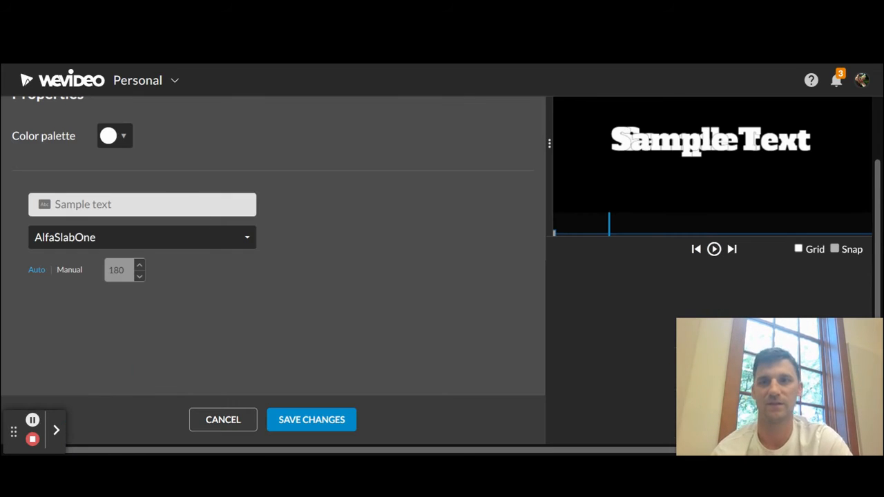
pyautogui.click(157, 205)
pyautogui.write('FOr Mr')
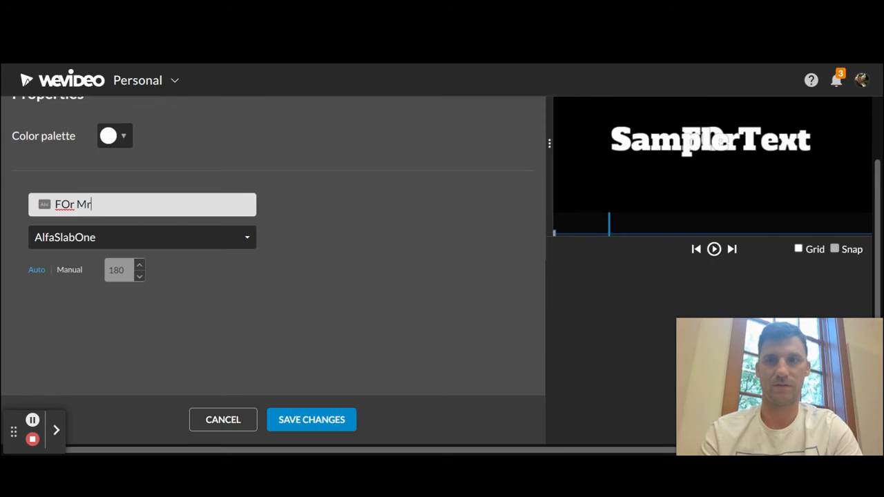
pyautogui.press('BackSpace')
pyautogui.write('or ')
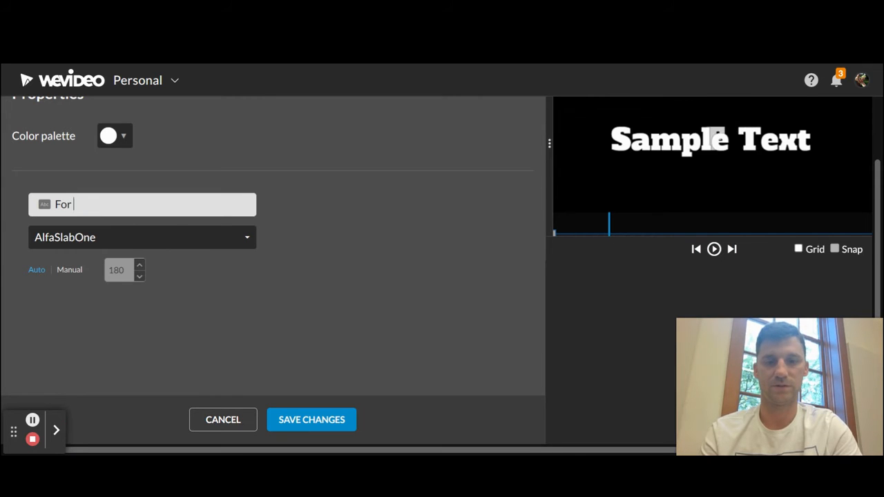
pyautogui.write("Mr. Ferguson's Class")
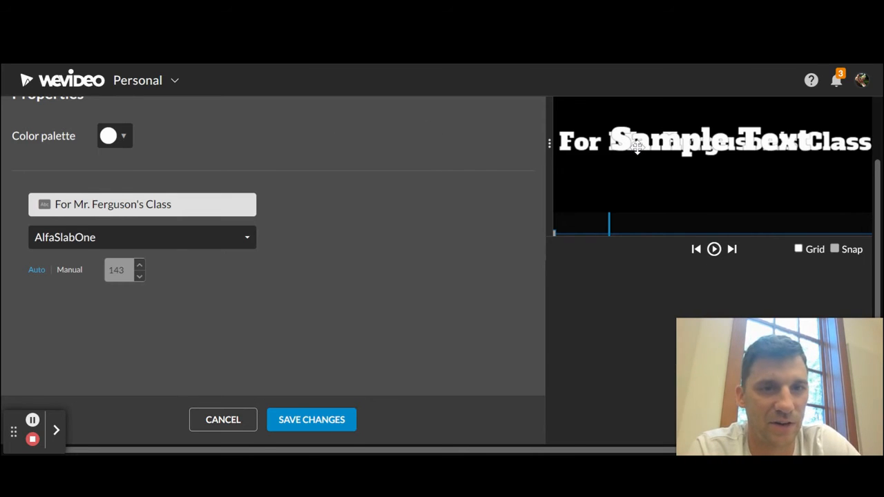
# Move the second title directly below the Sample Text line in the frame and switch its font size to Manual
pyautogui.scroll(1, 638, 148)
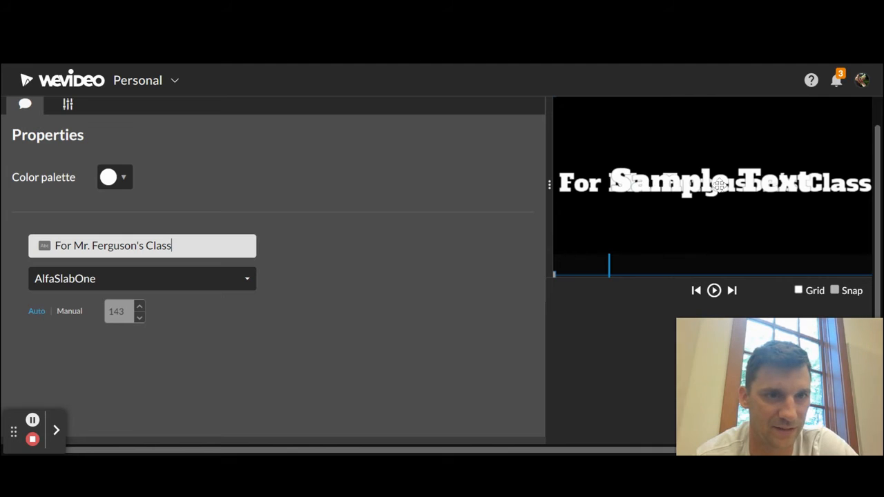
pyautogui.moveTo(754, 174); pyautogui.dragTo(751, 220)
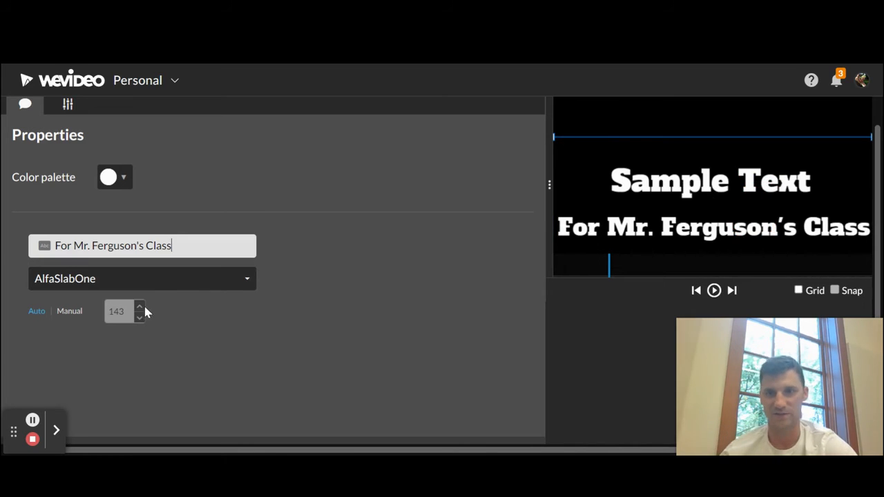
pyautogui.click(67, 311)
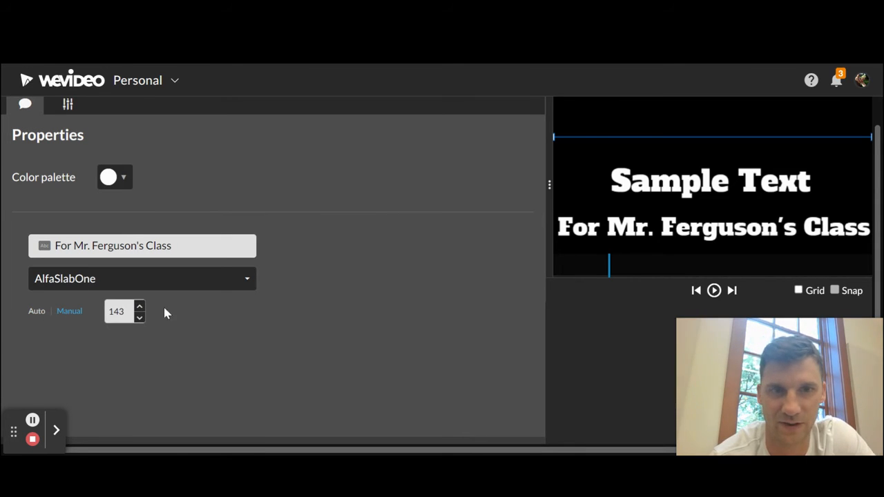
# Set the second title's color palette to bright red and save the changes to the clip
pyautogui.click(126, 180)
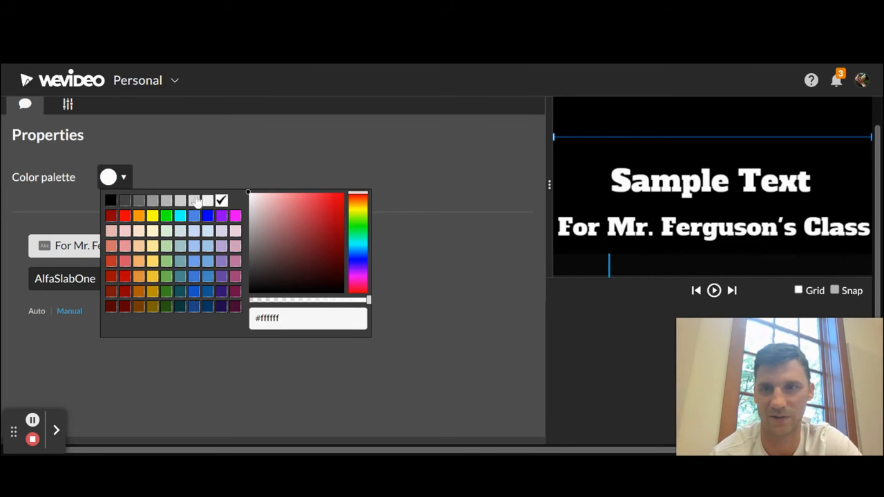
pyautogui.click(126, 217)
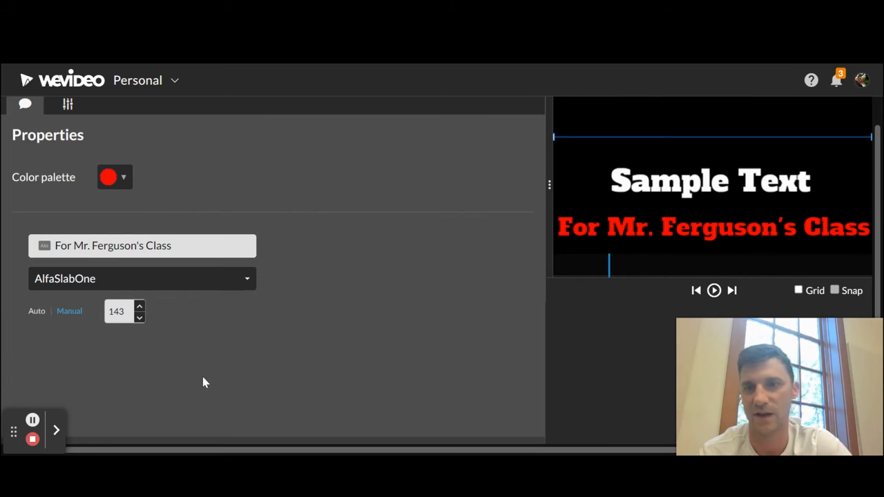
pyautogui.scroll(-1, 674, 360)
pyautogui.click(325, 421)
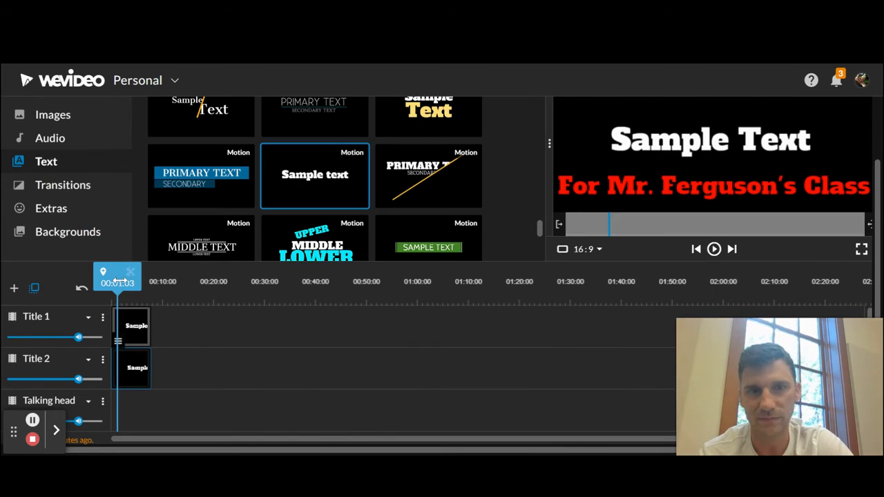
# Play the two stacked titles from the start of the timeline to preview them together
pyautogui.moveTo(120, 281); pyautogui.dragTo(96, 282)
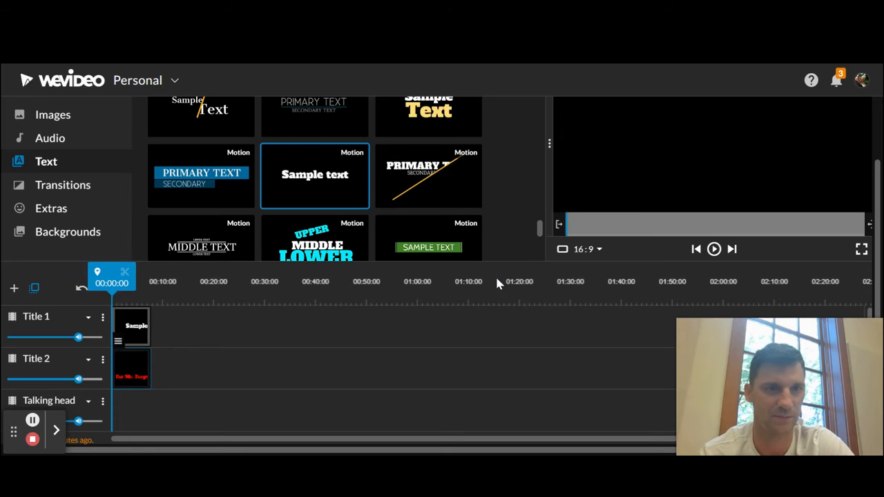
pyautogui.scroll(2, 501, 297)
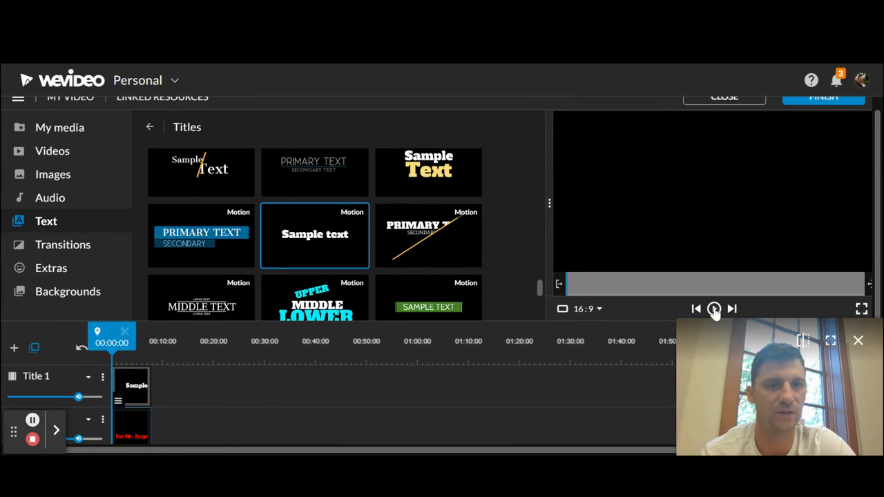
pyautogui.click(714, 310)
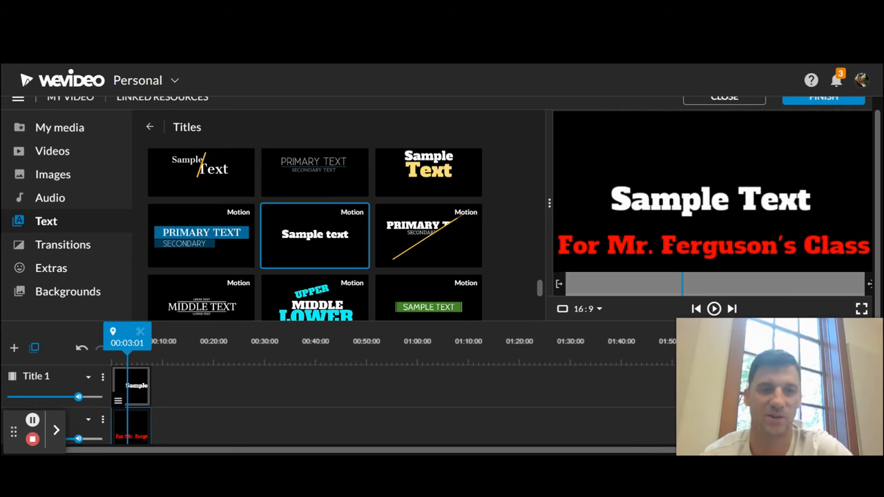
# Move the red title on Title 2 to start where the Title 1 clip ends at 00:07:21, and preview the sequence from the start
pyautogui.scroll(-1, 332, 399)
pyautogui.scroll(-1, 333, 399)
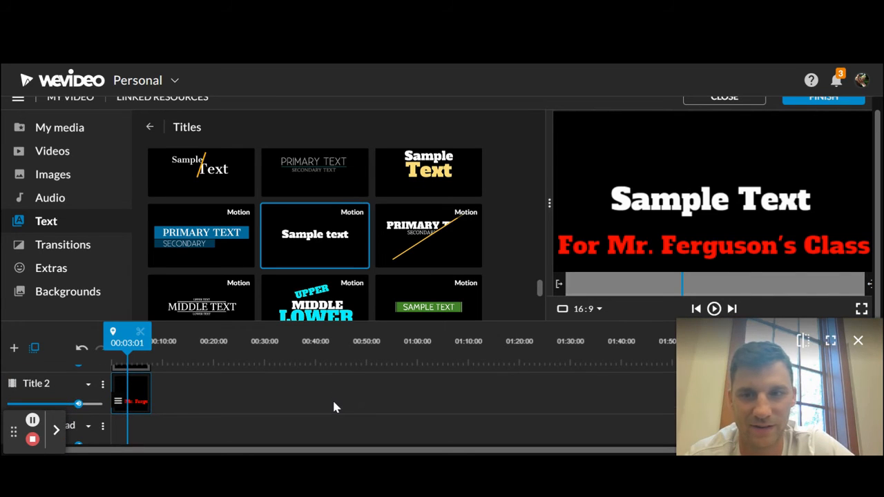
pyautogui.scroll(1, 197, 375)
pyautogui.moveTo(138, 413); pyautogui.dragTo(172, 411)
pyautogui.moveTo(172, 411); pyautogui.dragTo(172, 411)
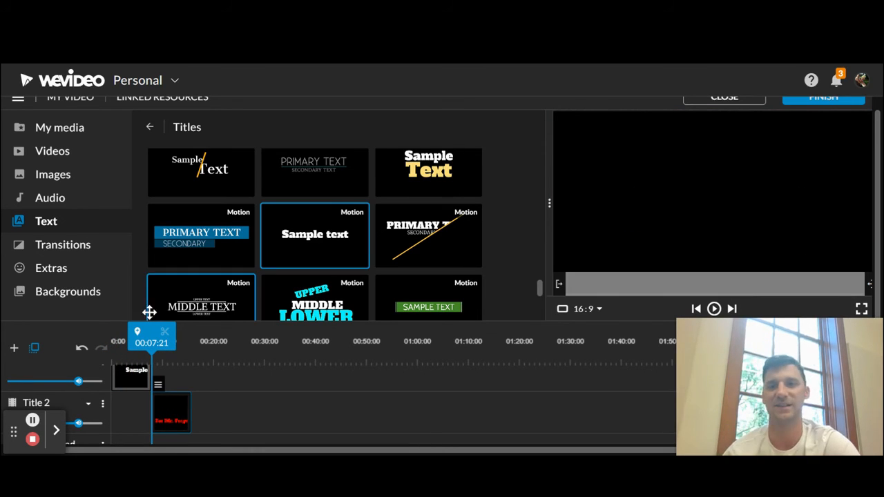
pyautogui.moveTo(151, 337); pyautogui.dragTo(112, 337)
pyautogui.click(715, 310)
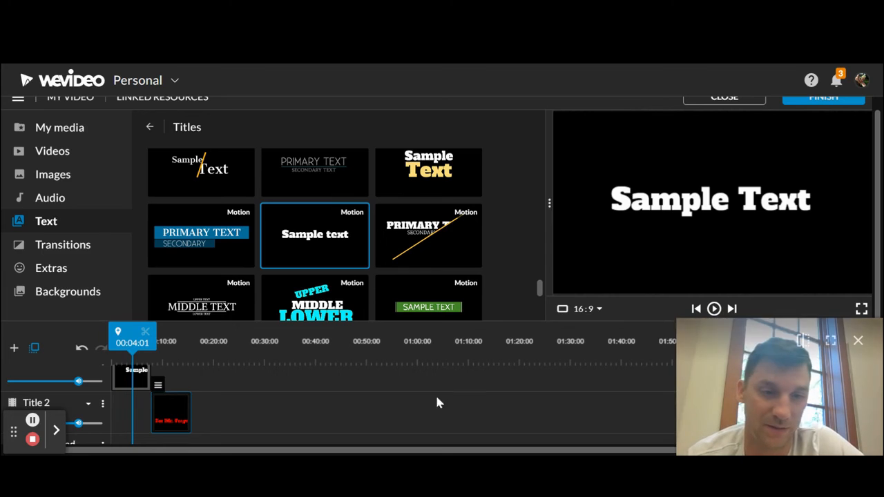
# Shorten both title clips to about 3 seconds, with the red title starting about 2 seconds in, and preview them from the start
pyautogui.scroll(1, 193, 408)
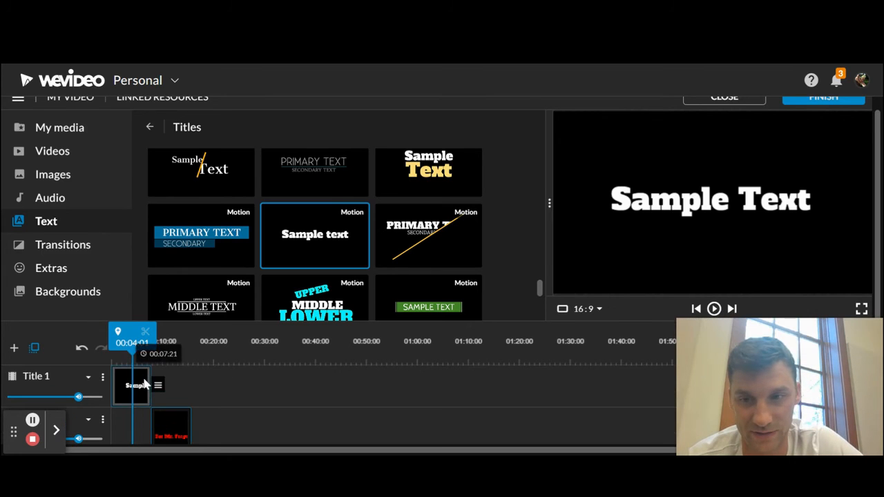
pyautogui.moveTo(146, 377); pyautogui.dragTo(127, 381)
pyautogui.moveTo(167, 414); pyautogui.dragTo(83, 334)
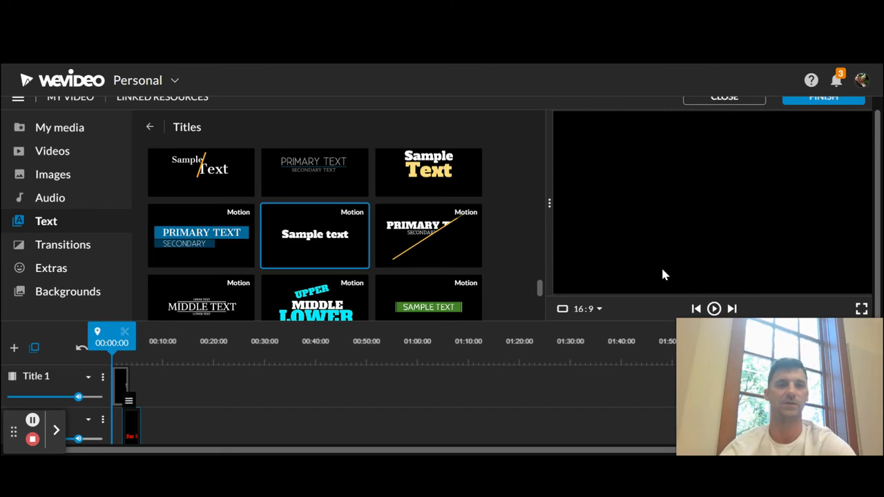
pyautogui.click(715, 309)
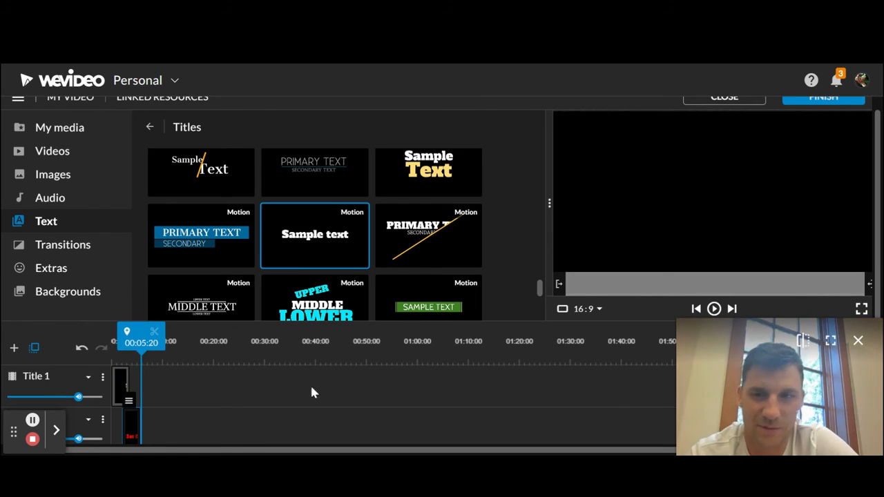
# Extend the Title 1 clip to end together with the red title at 00:05:20, and preview the result from the start
pyautogui.click(123, 389)
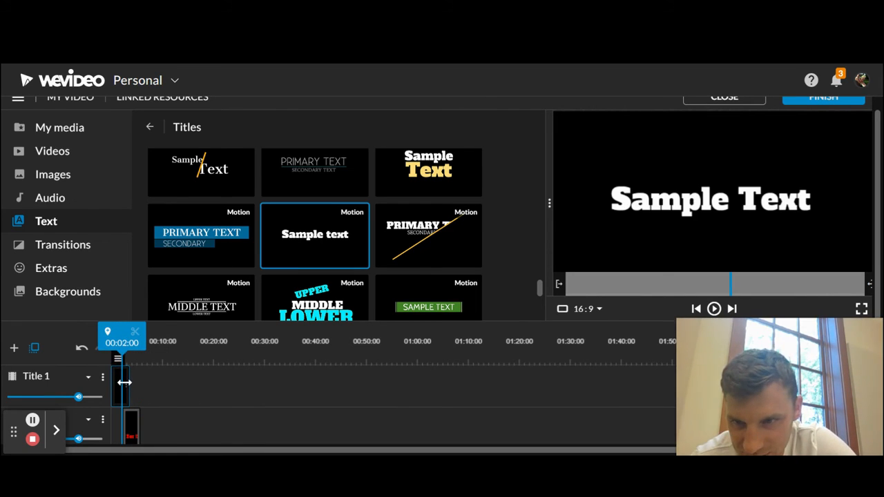
pyautogui.moveTo(126, 382); pyautogui.dragTo(141, 380)
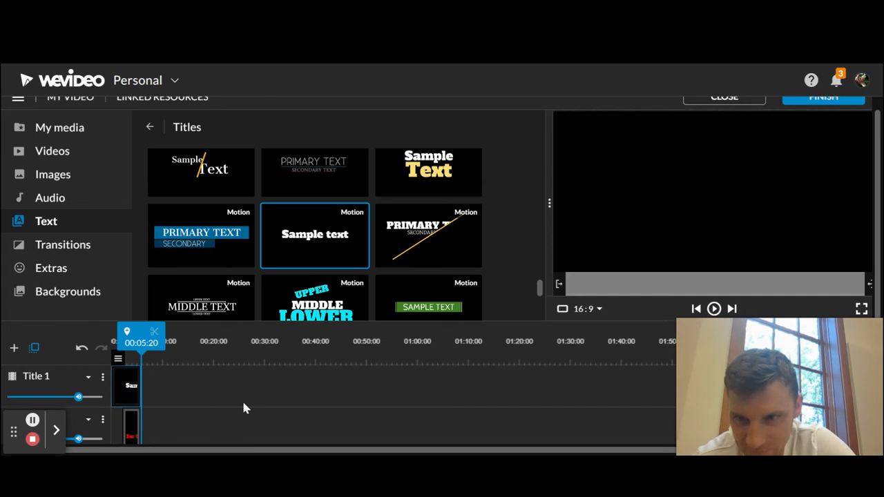
pyautogui.moveTo(141, 337); pyautogui.dragTo(112, 338)
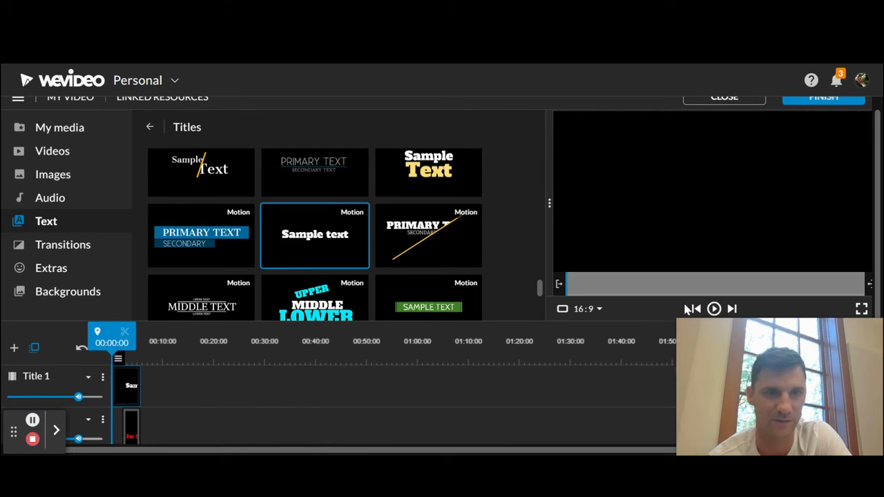
pyautogui.click(714, 309)
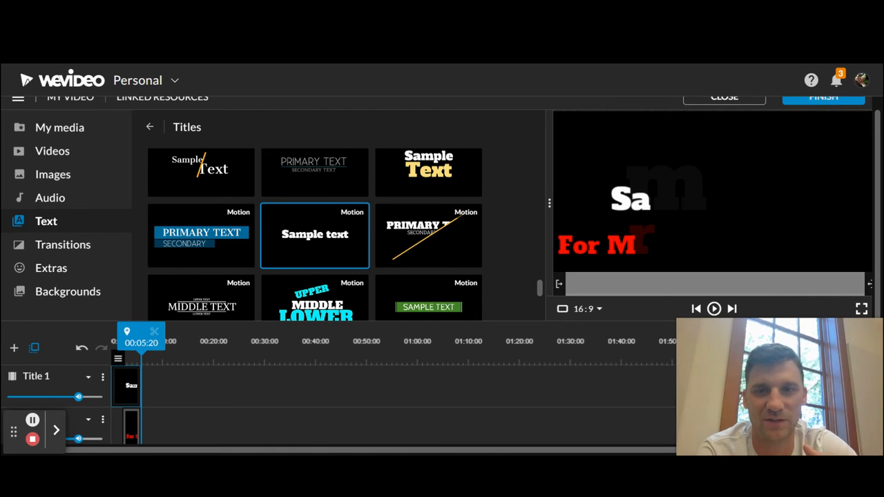
# Browse the other motion titles and the full Multi-line category for designs that hold longer text, and return to the text category overview
pyautogui.scroll(2, 341, 258)
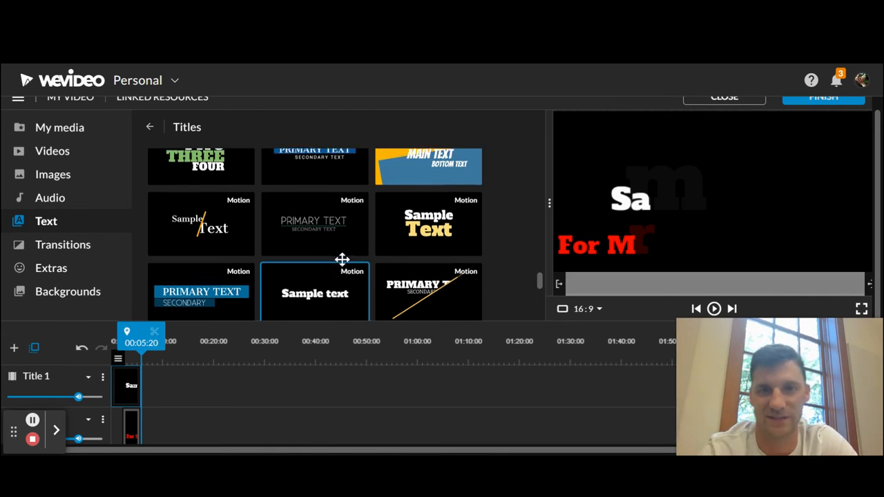
pyautogui.scroll(1, 342, 259)
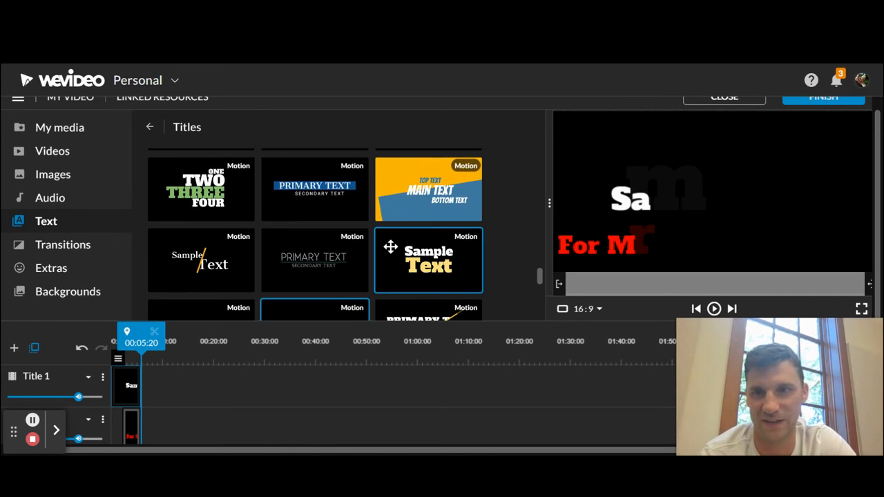
pyautogui.scroll(-4, 390, 247)
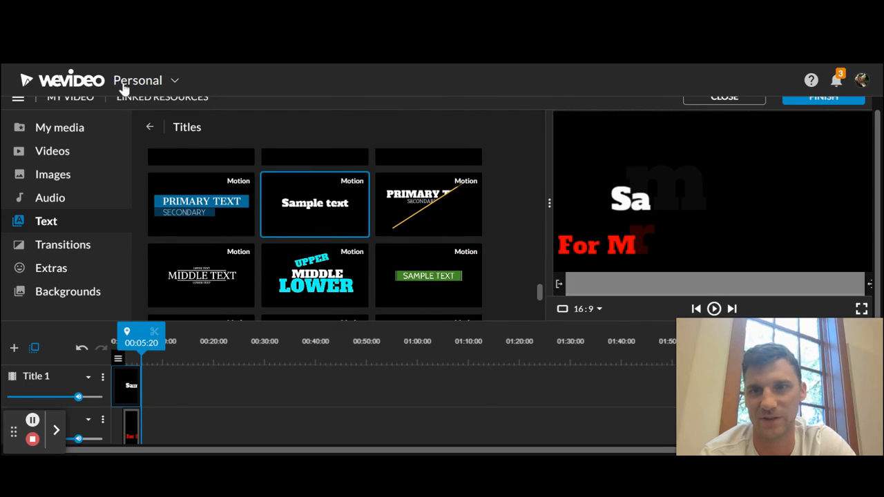
pyautogui.scroll(-2, 223, 200)
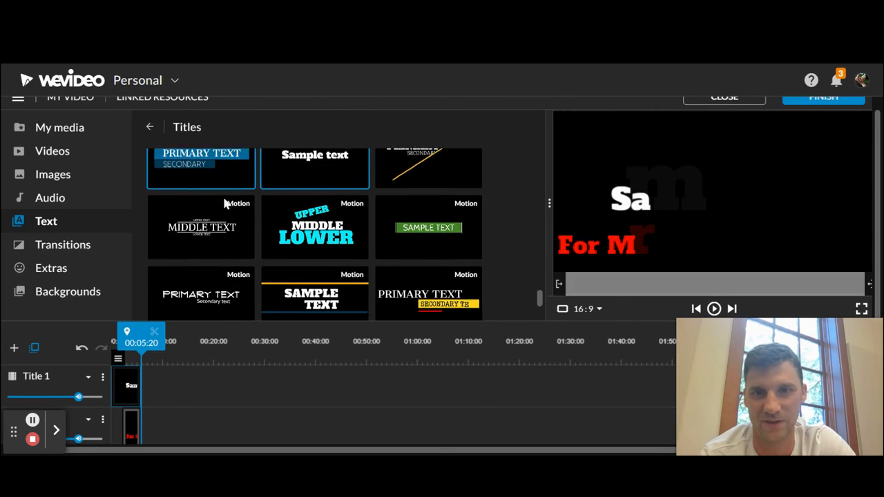
pyautogui.click(149, 130)
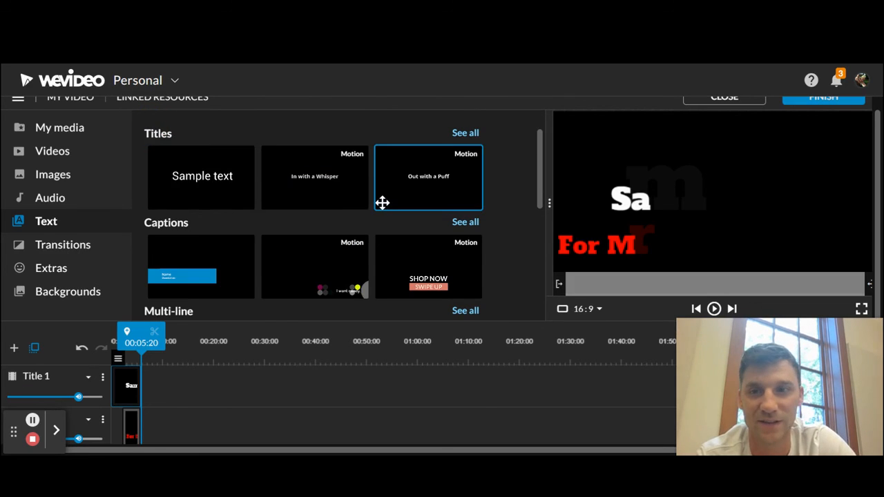
pyautogui.scroll(-2, 383, 203)
pyautogui.scroll(-2, 382, 203)
pyautogui.click(461, 194)
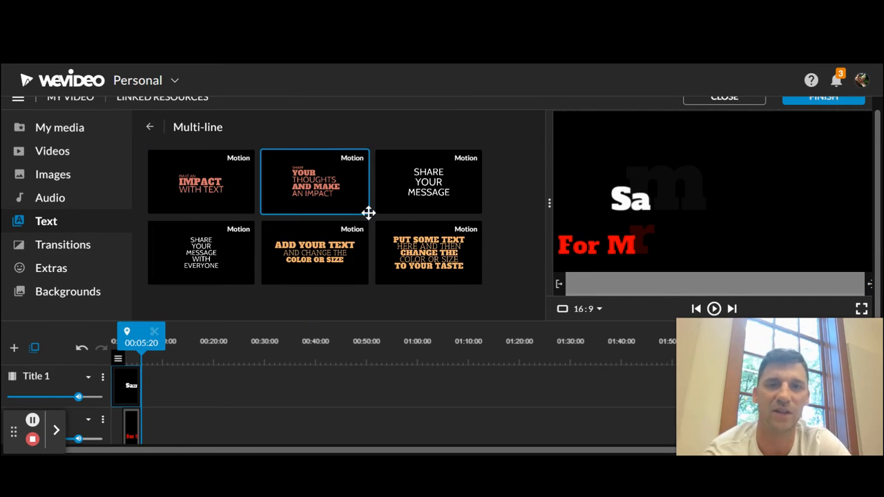
pyautogui.scroll(-1, 367, 214)
pyautogui.scroll(2, 366, 213)
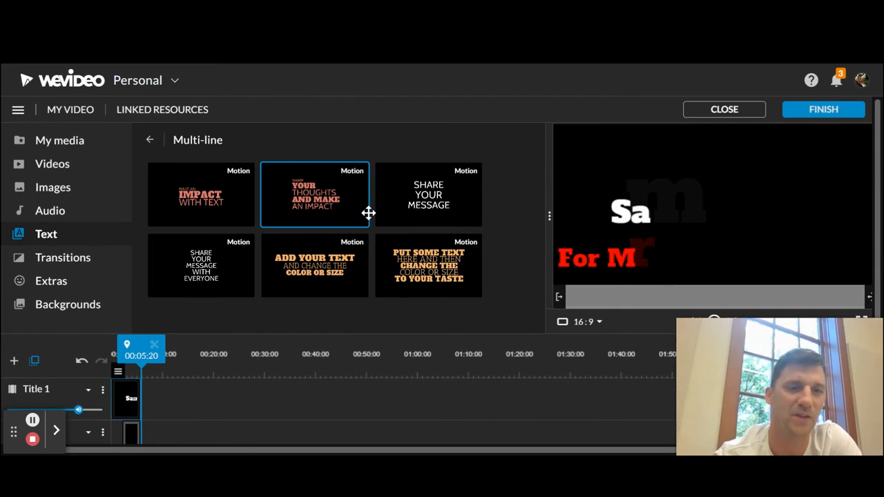
pyautogui.click(150, 142)
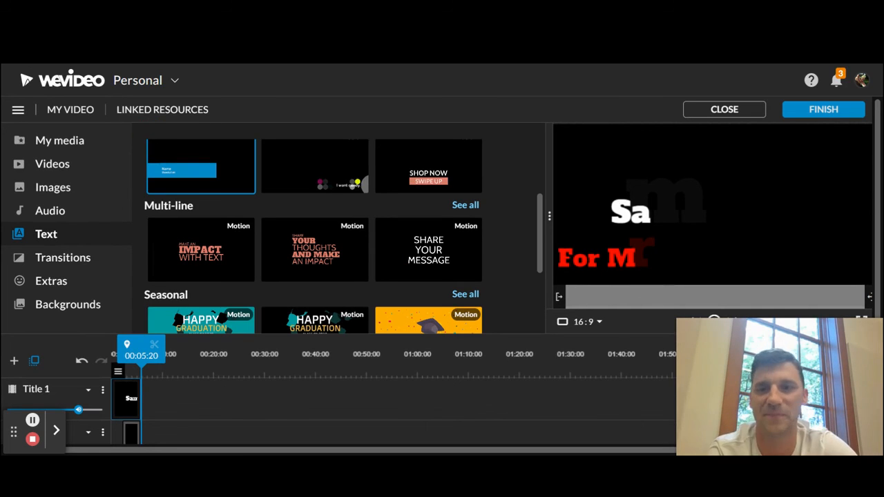